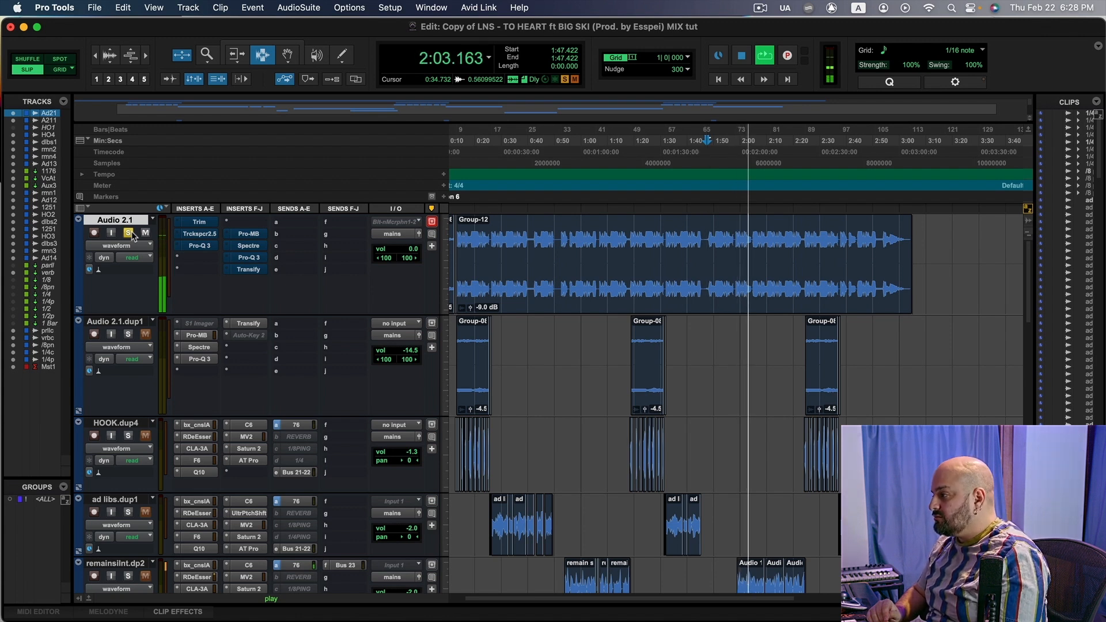
Step: Stop playback, take the Audio 2.1 track out of solo, and place the playback cursor at 1:47.670
key(space)
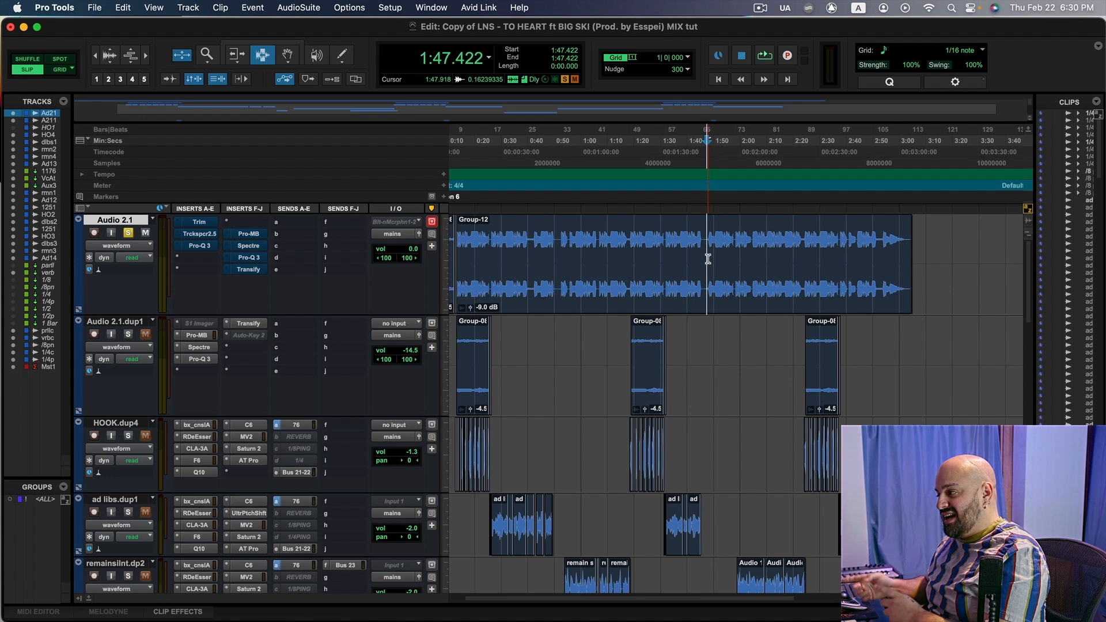
click(129, 233)
click(720, 260)
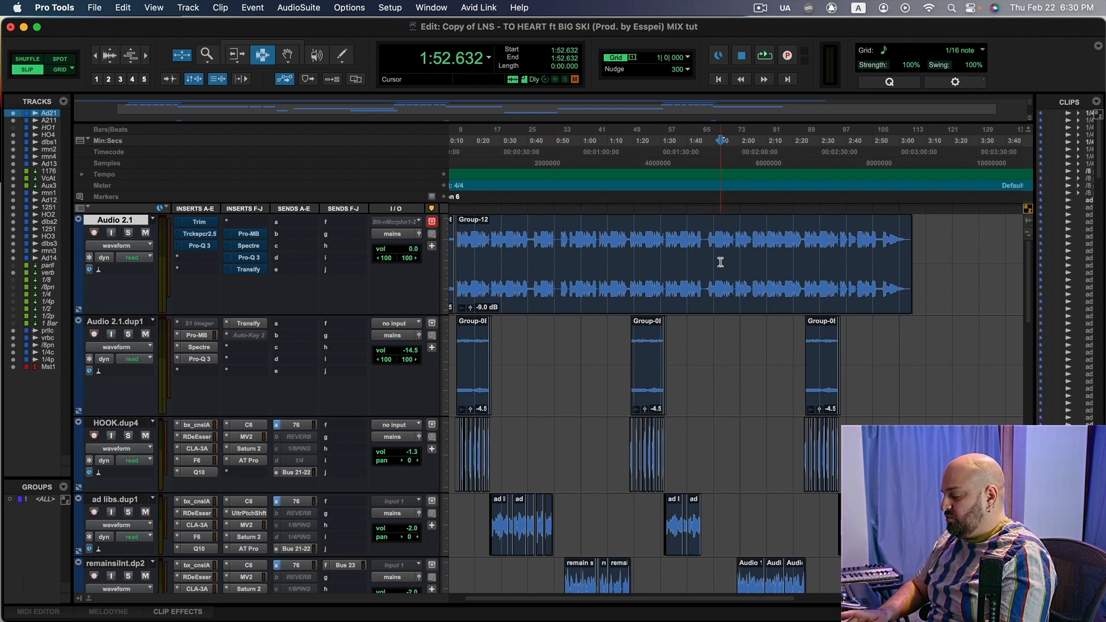
key(t)
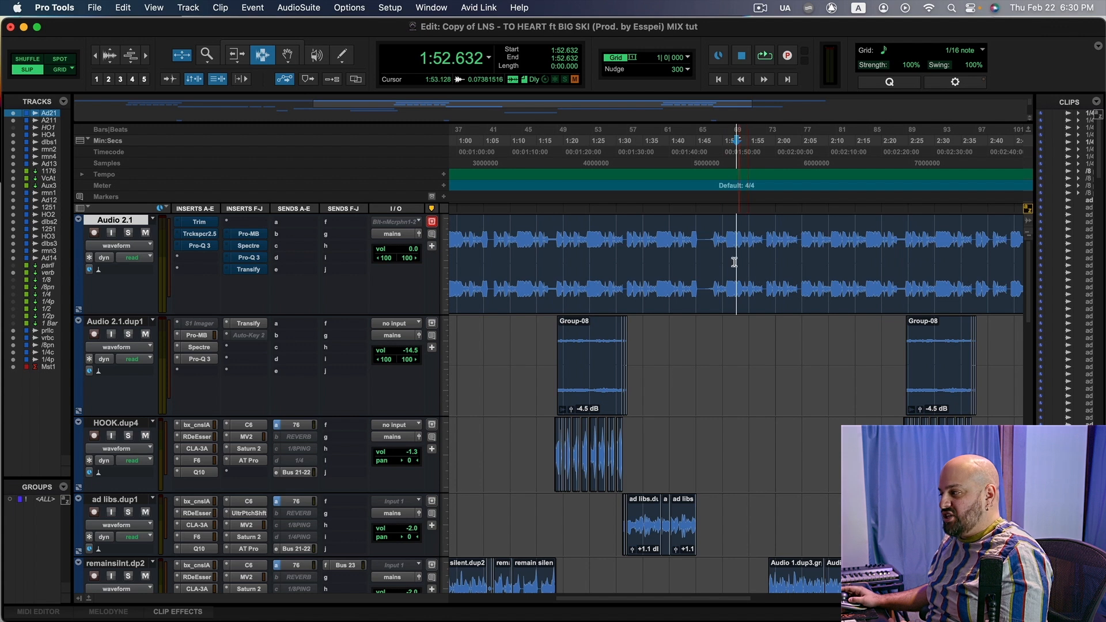
click(712, 252)
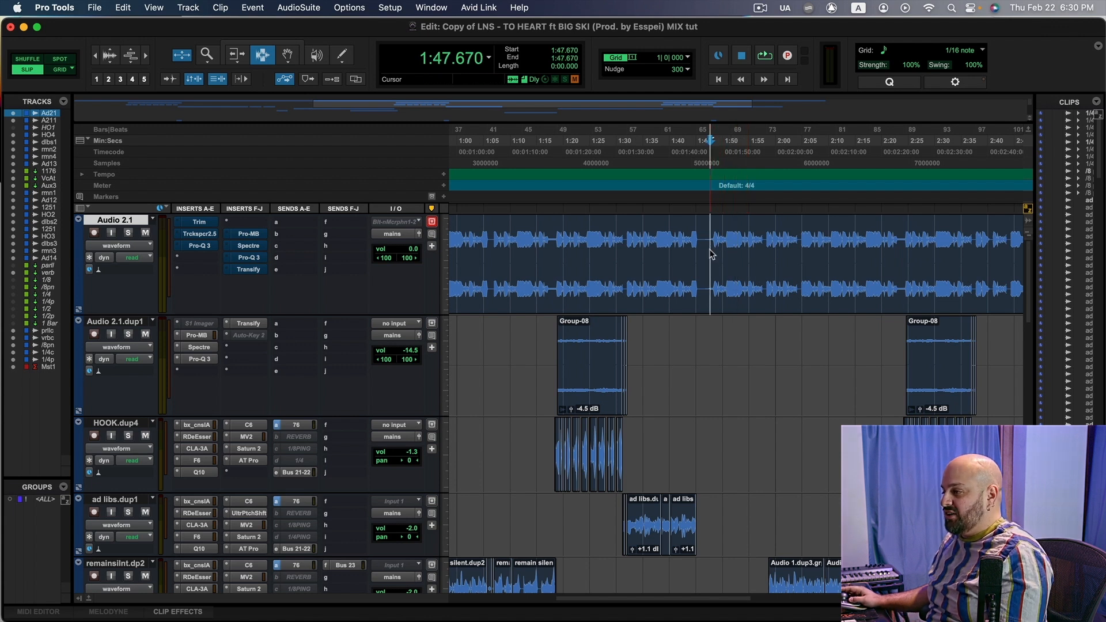
Step: Audition the full mix from 1:47.670 into the section past 2:10
key(space)
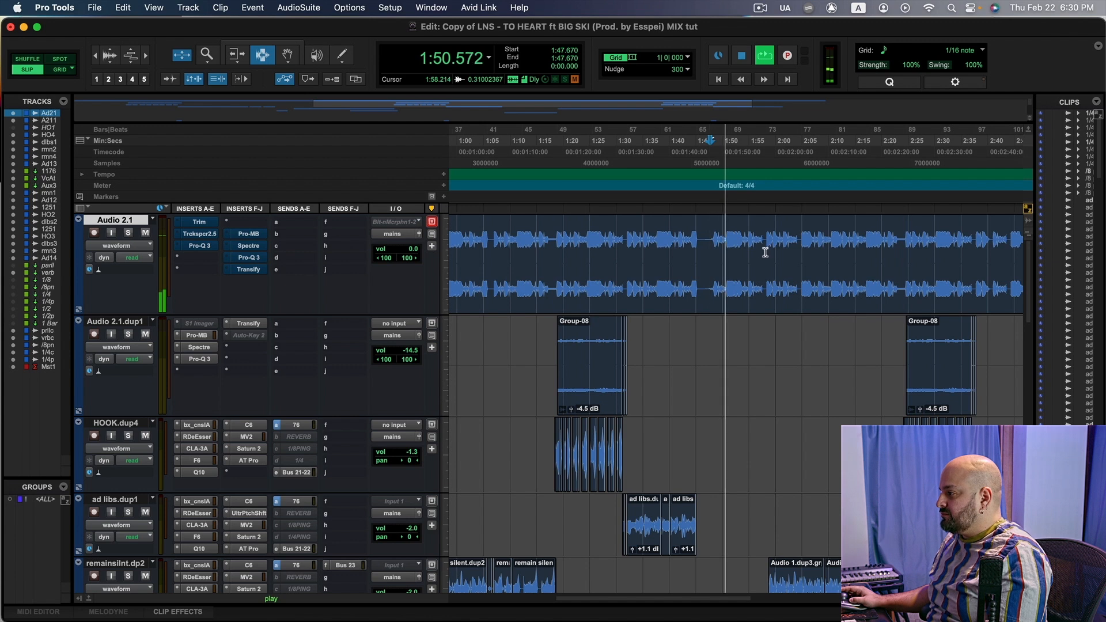
key(t)
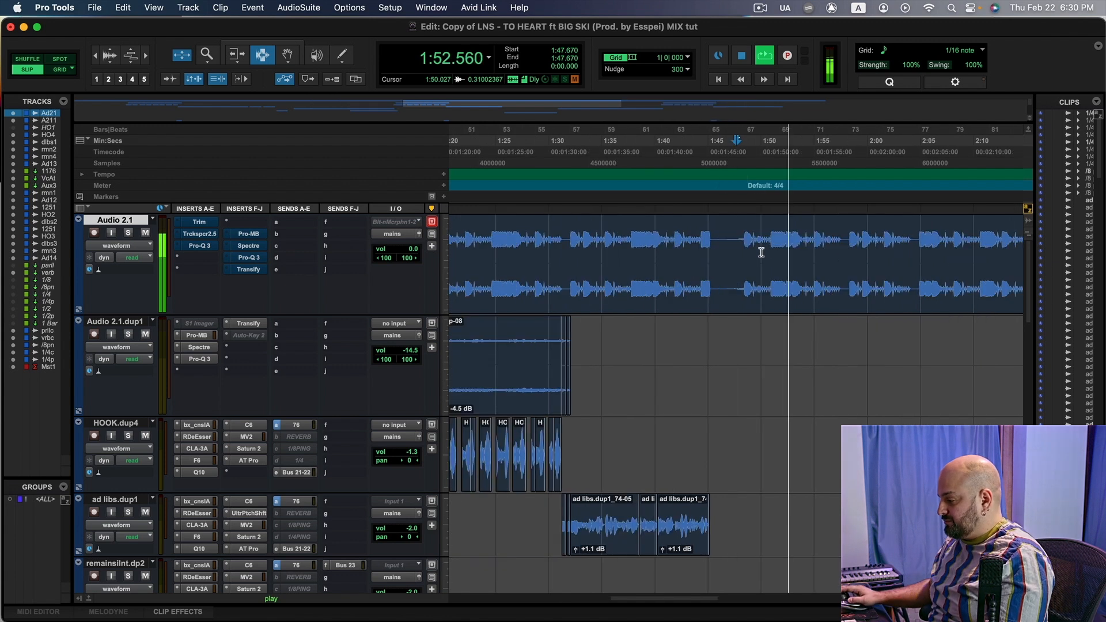
drag(658, 599, 700, 602)
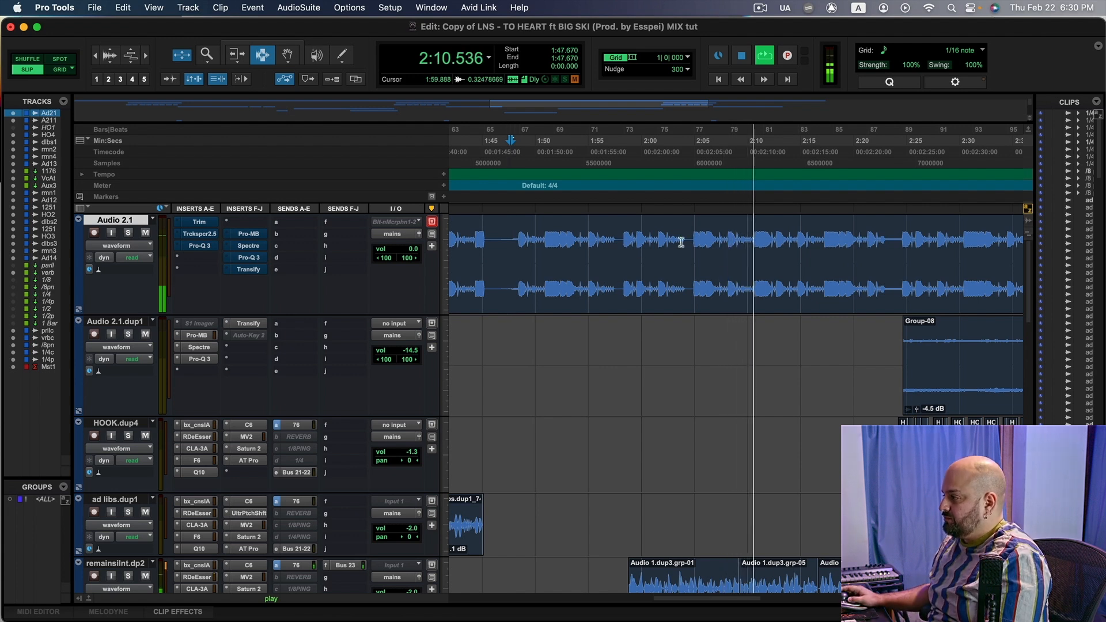
key(space)
Step: Play the mix from 1:57.655 and enable the bypassed Trim plug-in on the Audio 2.1 track
click(690, 268)
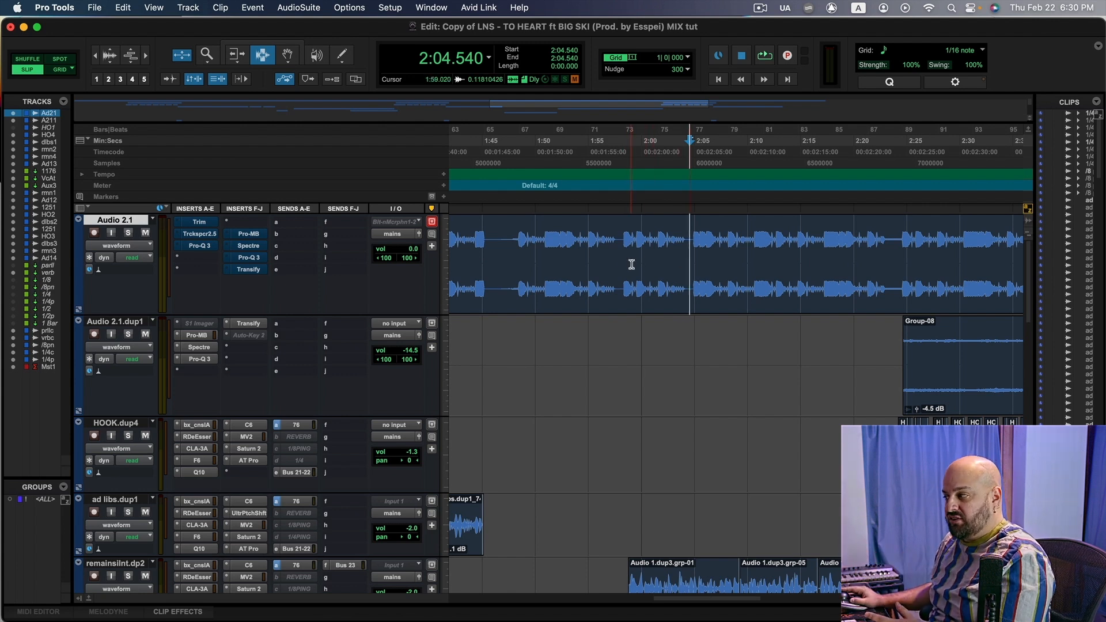
click(616, 278)
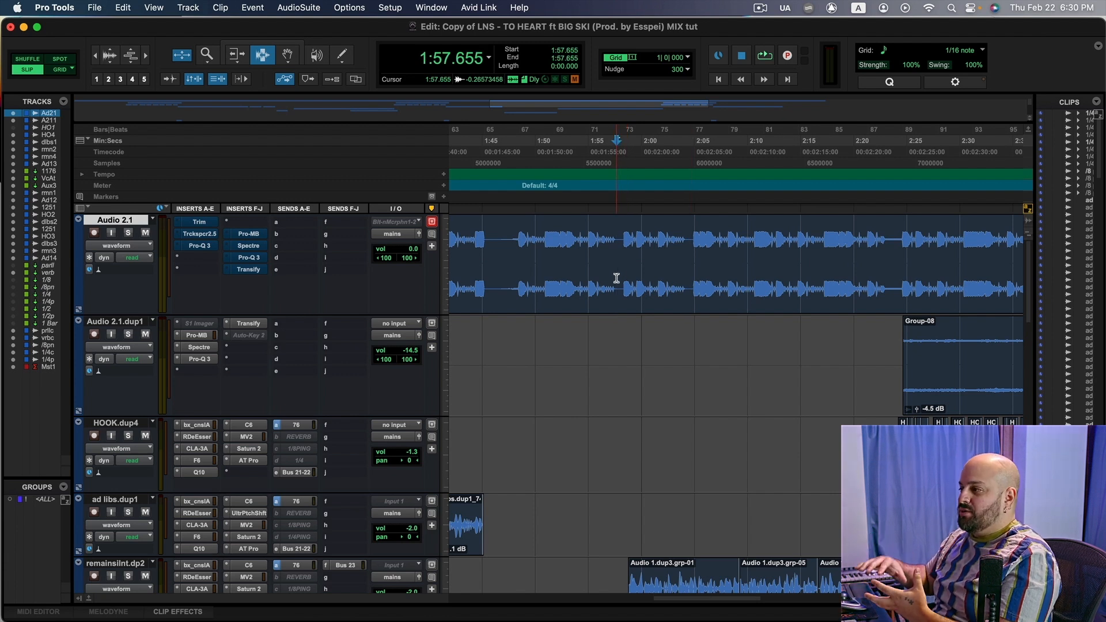
key(space)
click(189, 220)
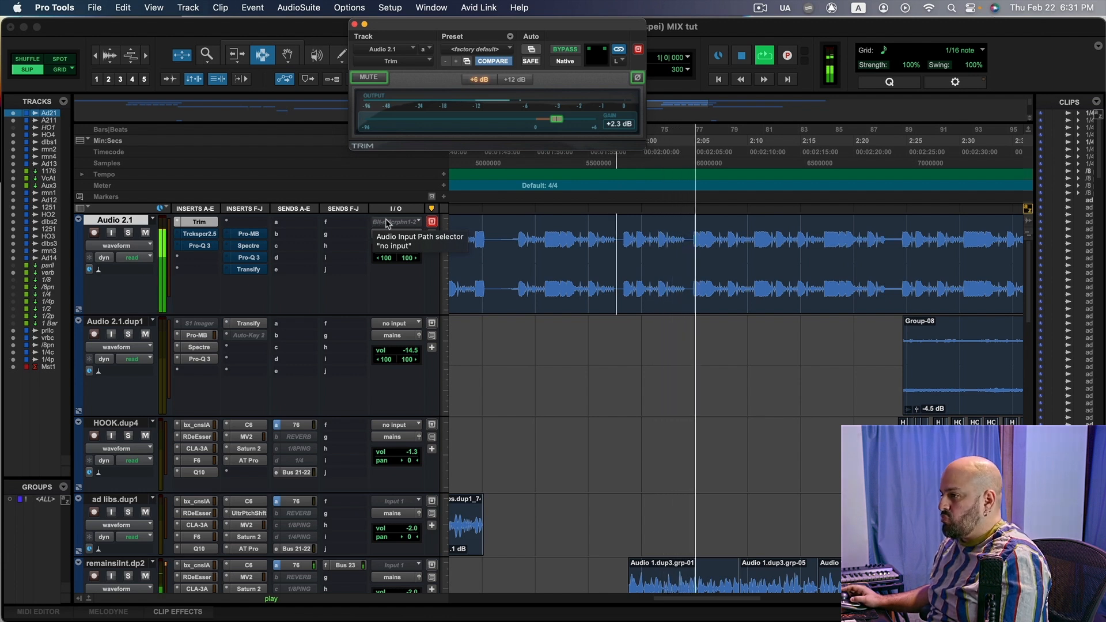
click(354, 24)
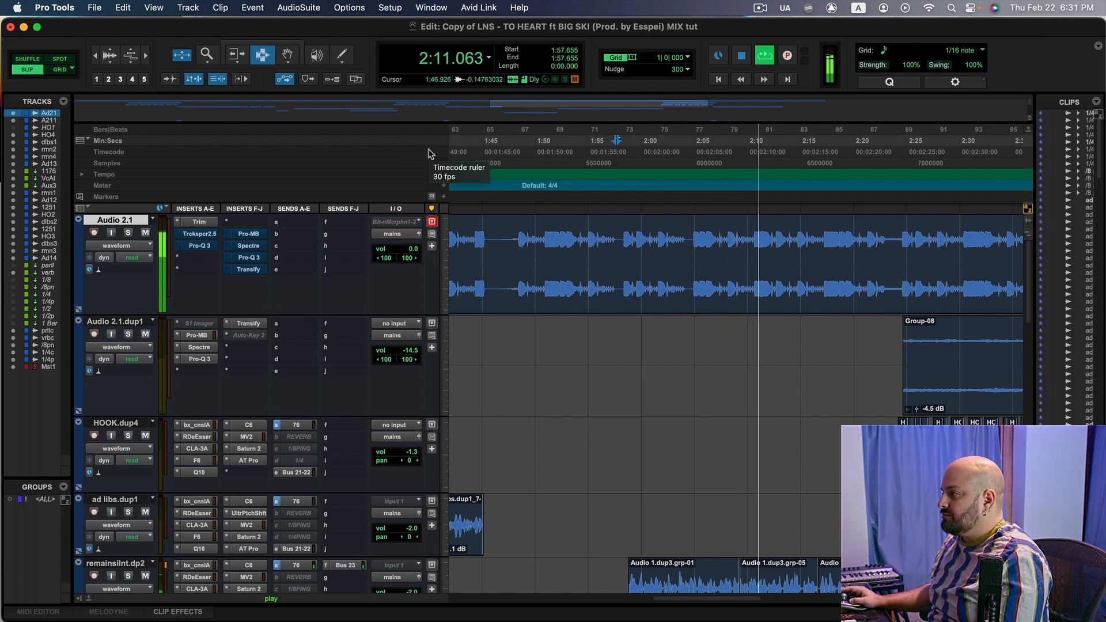
key(space)
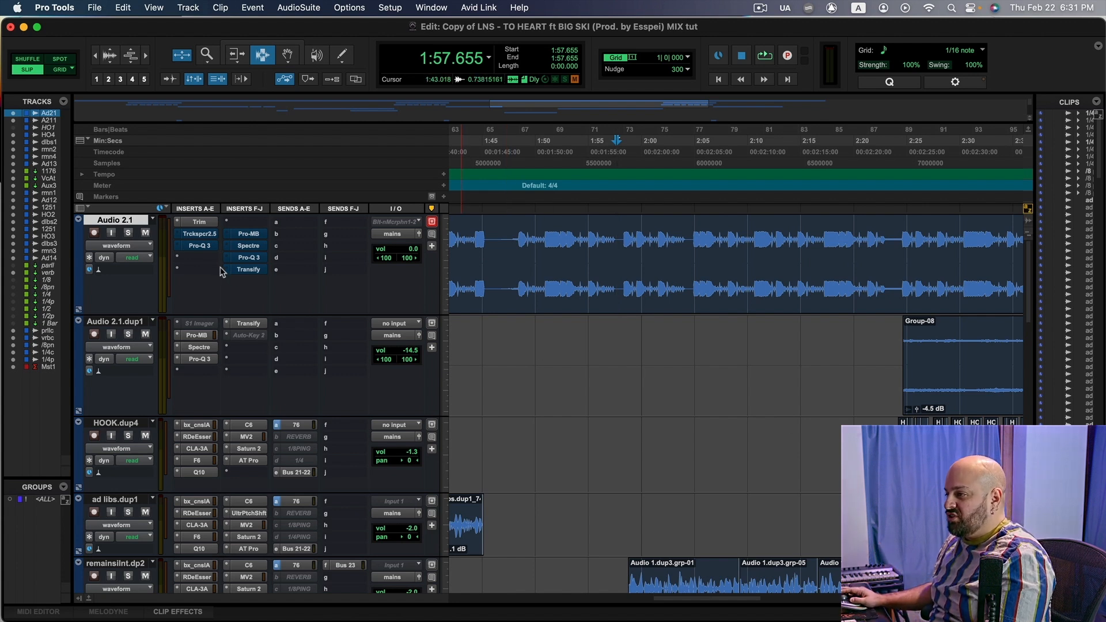
Step: Insert a FabFilter Pro-Q 3 (stereo) in the first free insert slot below the existing Pro-Q 3 on Audio 2.1
click(202, 260)
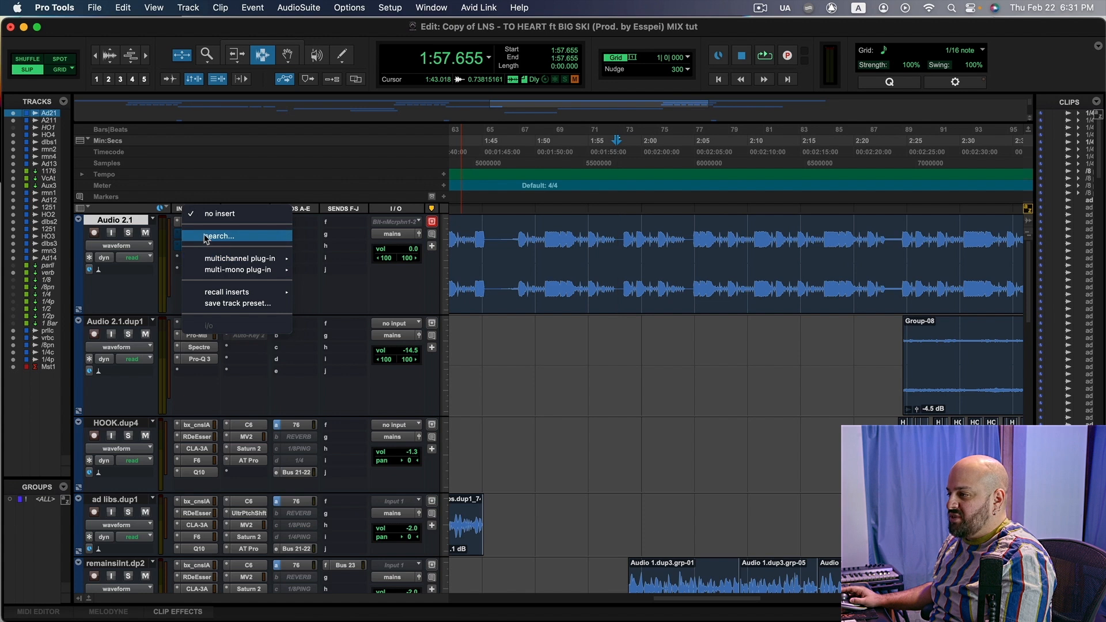
click(205, 236)
text(fabfilter)
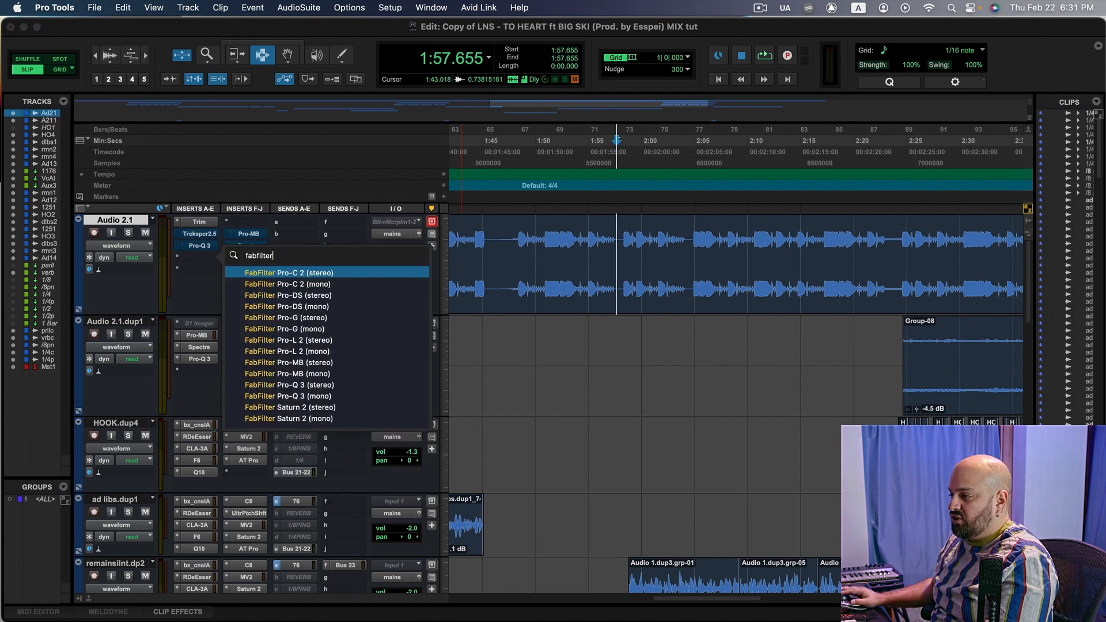
click(317, 390)
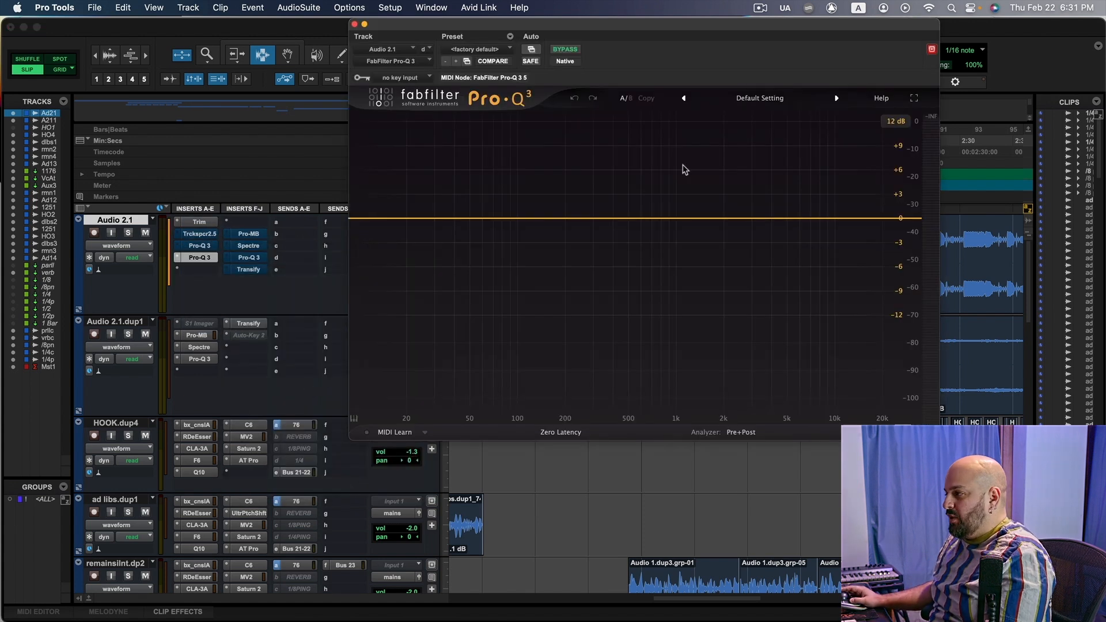
Step: Shape the Pro-Q 3 curve with a bell cut of about 2.1 dB at 326 Hz and a cut of about 1 dB near 1.6 kHz
drag(619, 224, 602, 239)
drag(711, 220, 707, 197)
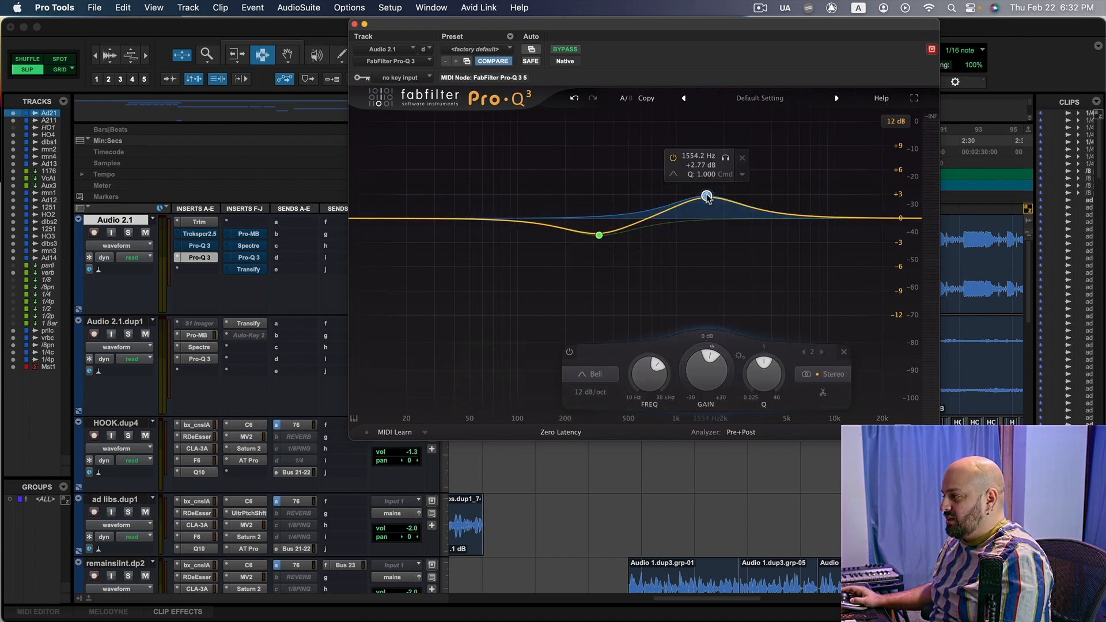
scroll(750, 389, up, 5)
scroll(750, 389, down, 3)
drag(708, 196, 711, 226)
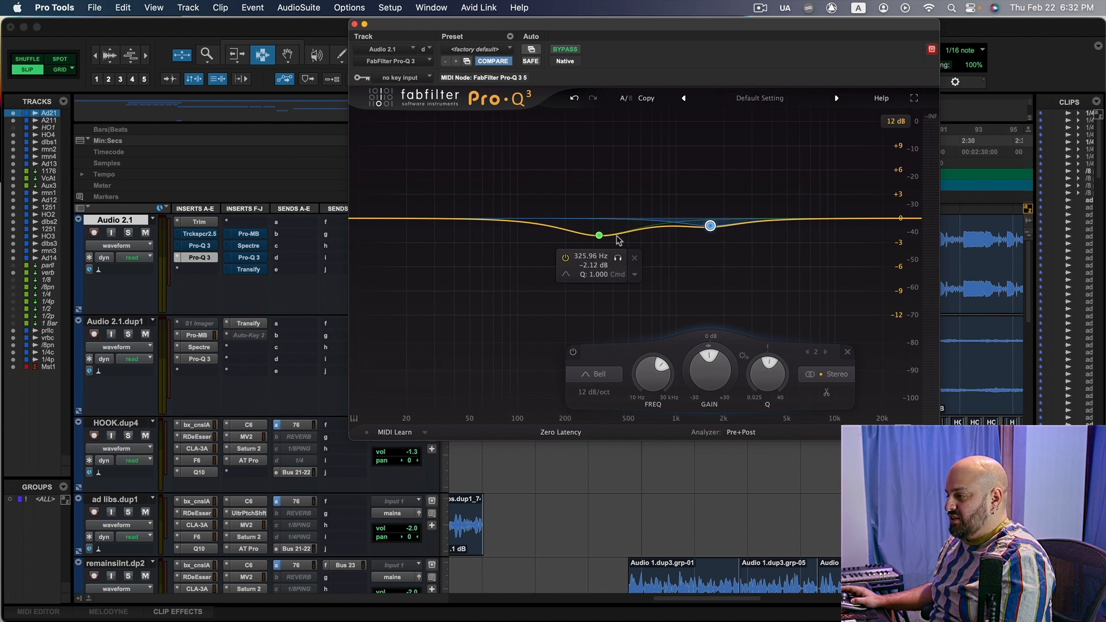
Step: Set the Pro-Q 3 to Natural Phase processing and turn off its Pre and Post analyzers during playback
click(560, 432)
click(550, 464)
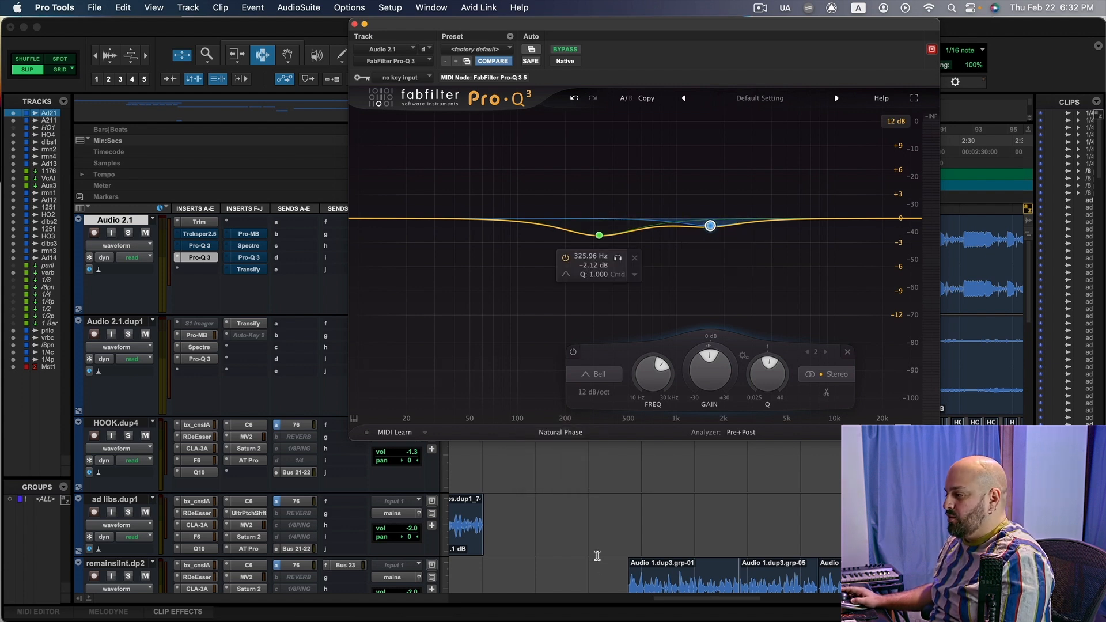
click(621, 530)
key(space)
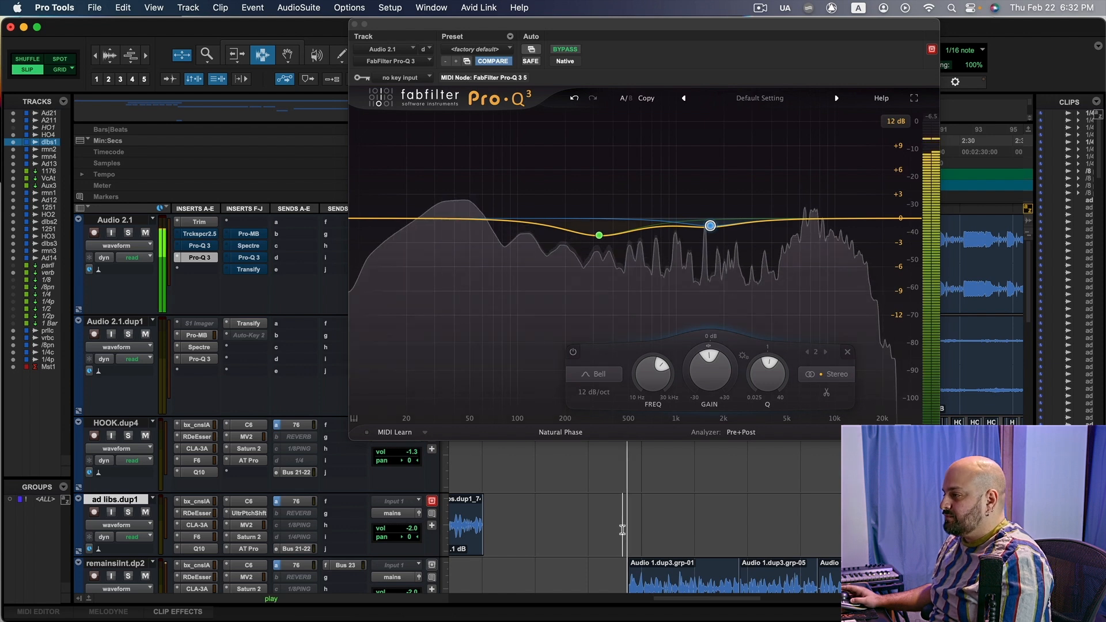
click(741, 432)
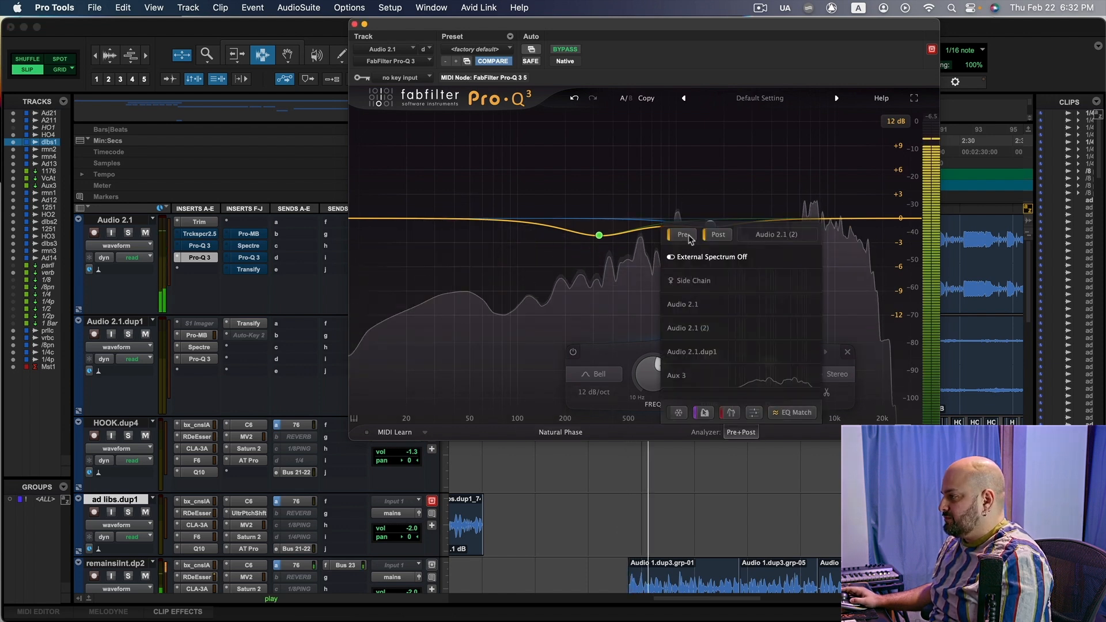
click(684, 235)
click(717, 235)
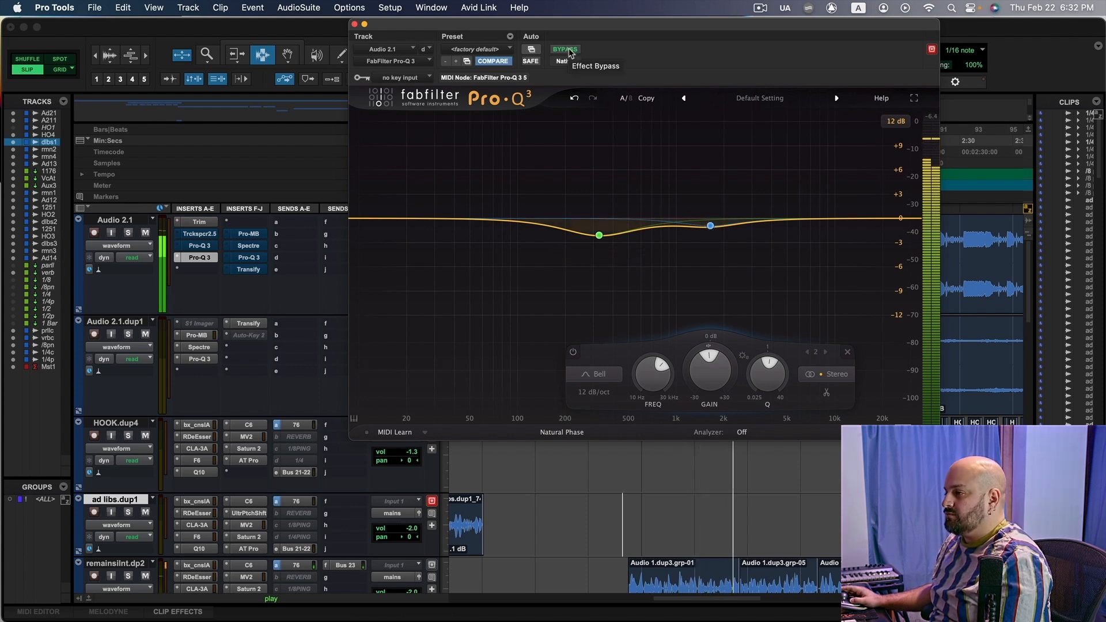
Step: Compare the mix with the new Pro-Q 3 bypassed and active, leave it active, and close its window
key(space)
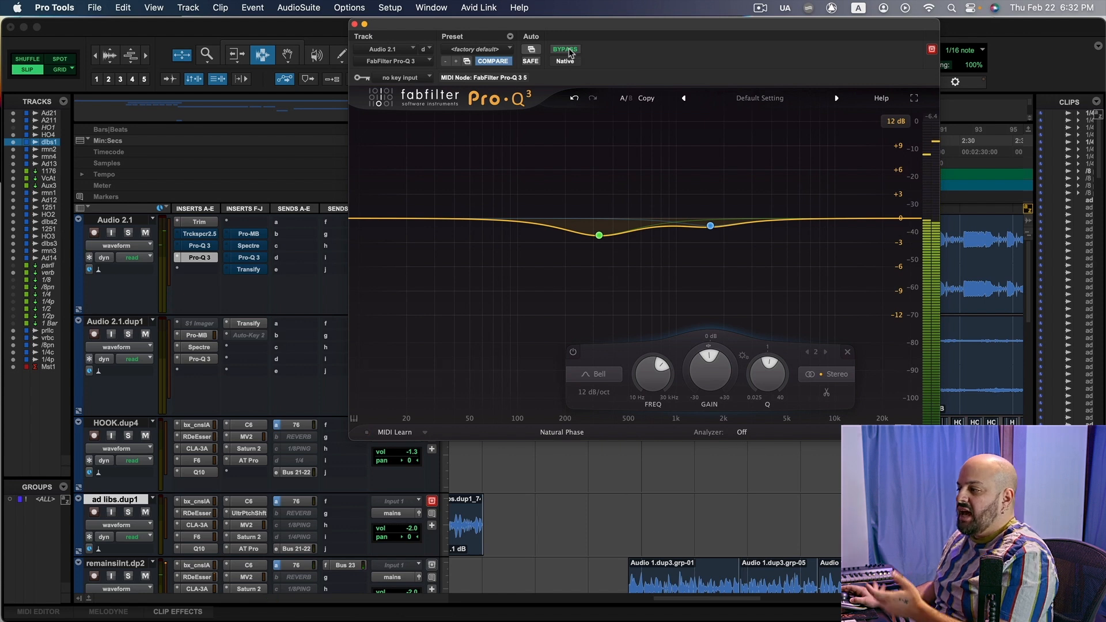
click(565, 49)
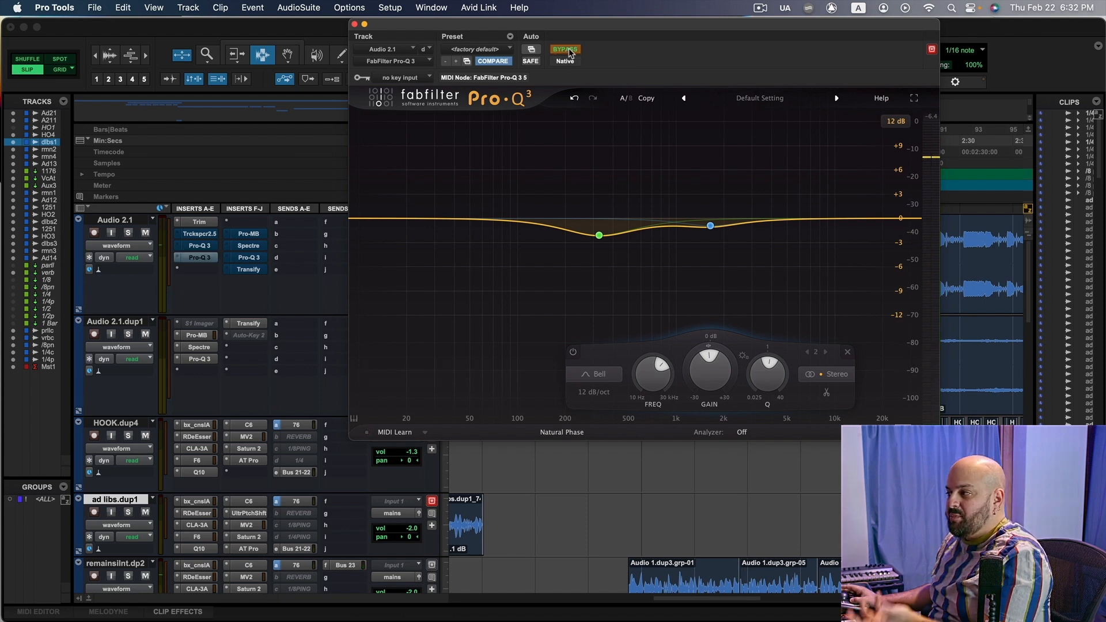
key(space)
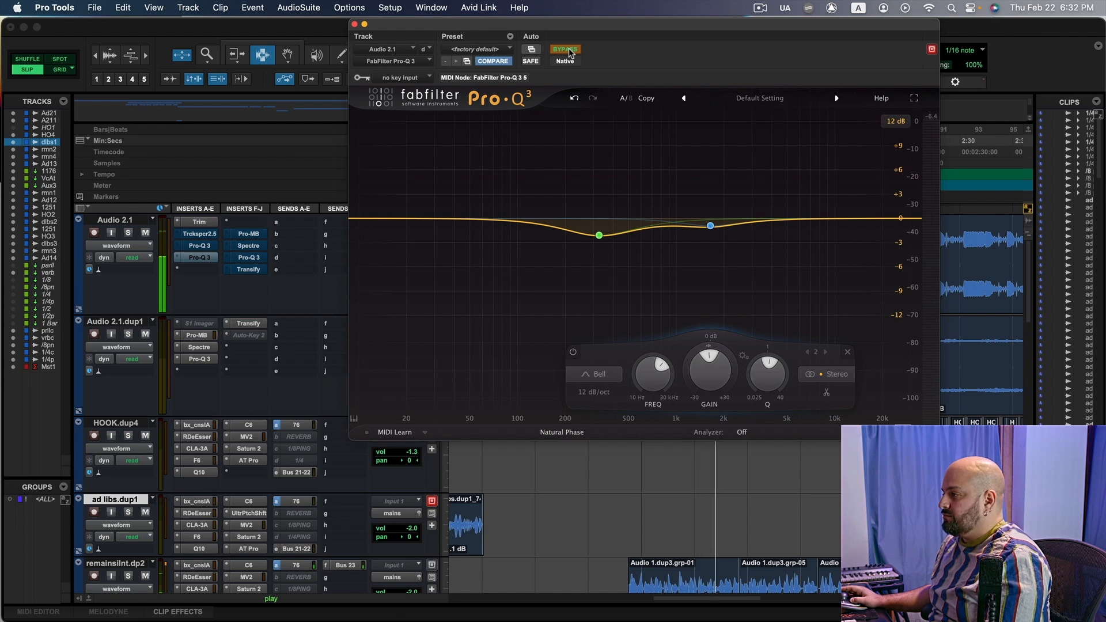
key(space)
click(565, 50)
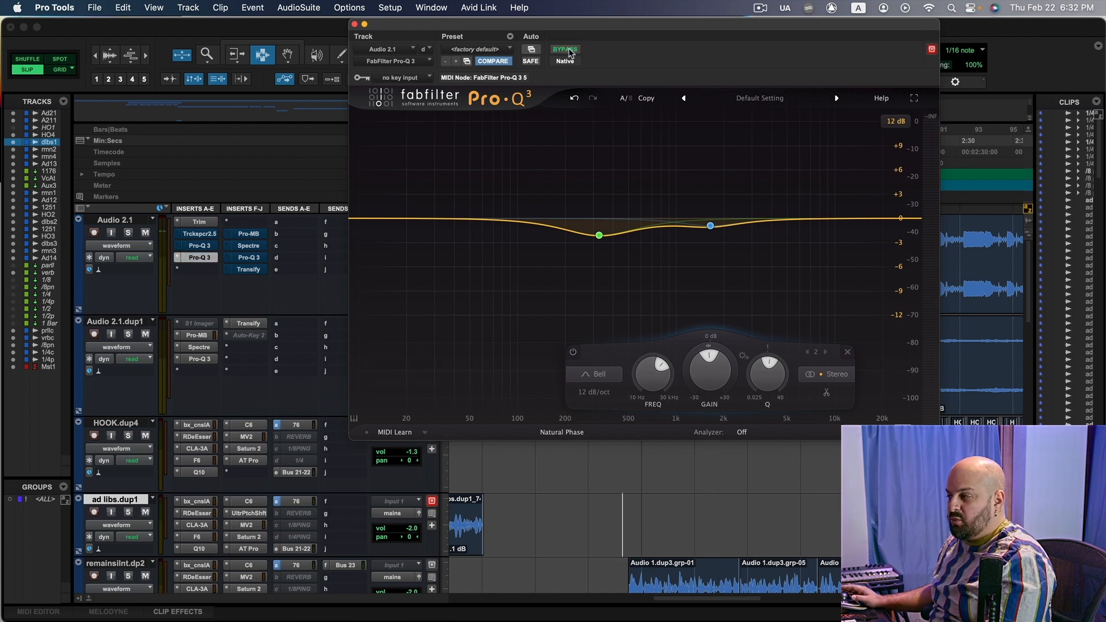
key(space)
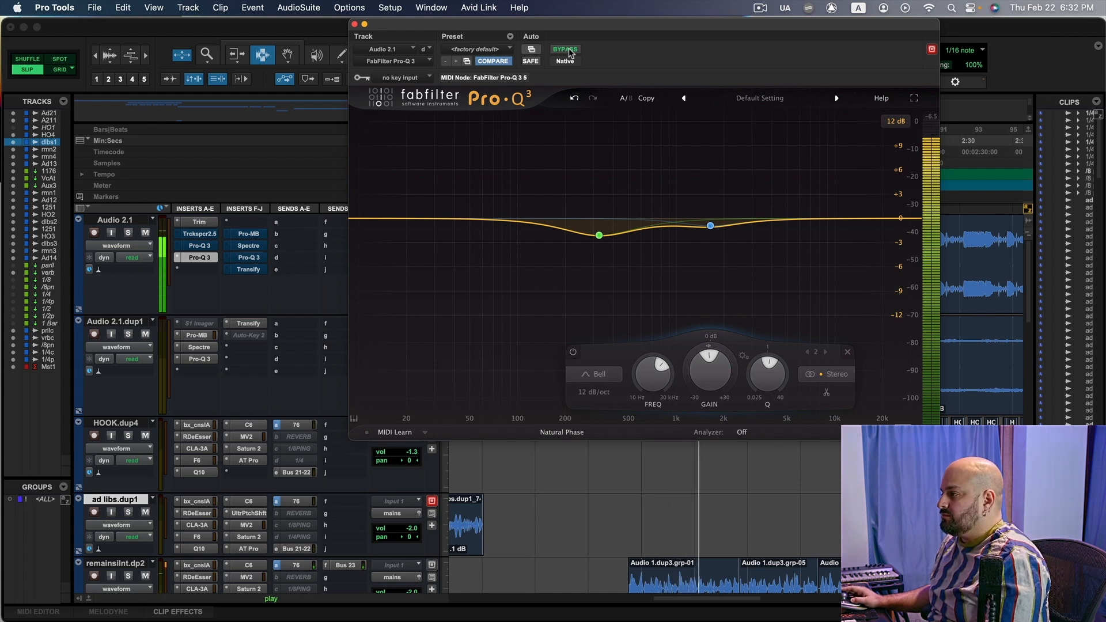
key(space)
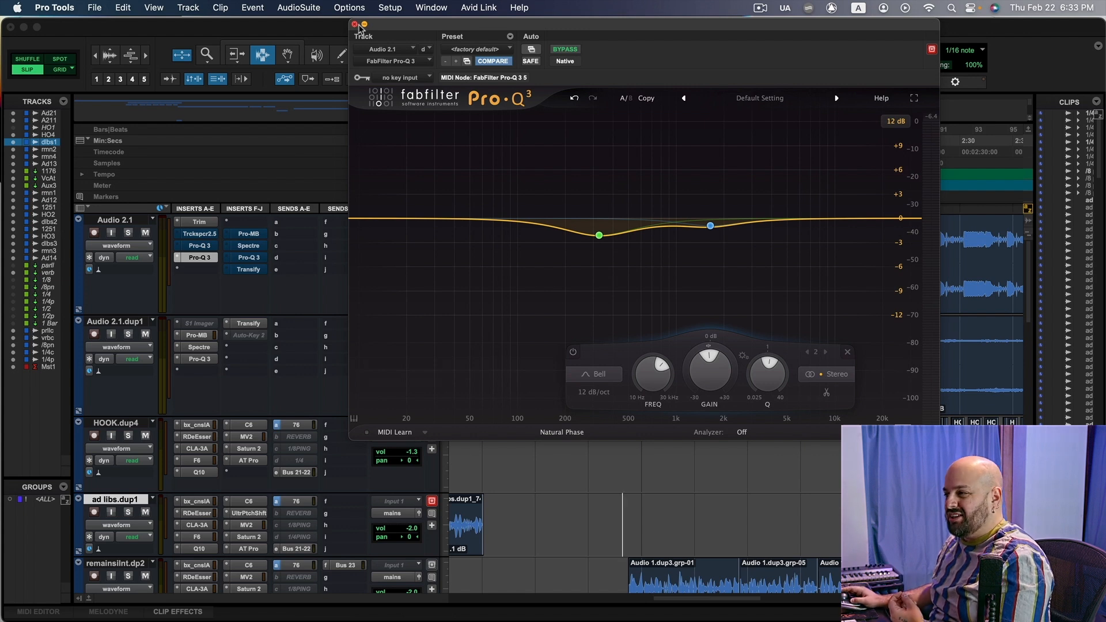
click(355, 25)
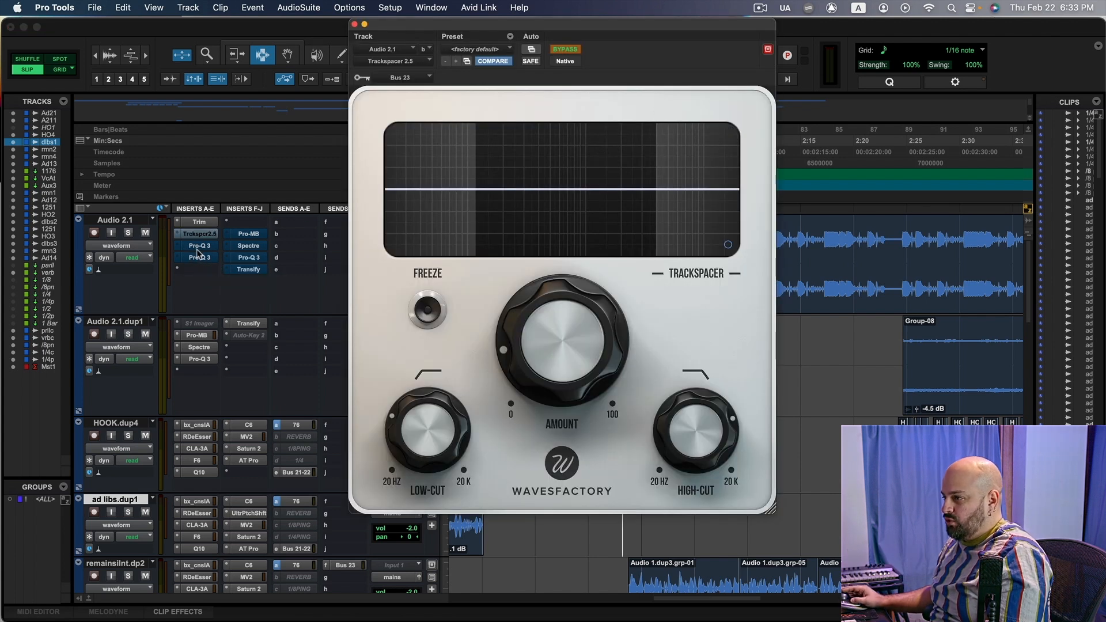
Step: Open Audio 2.1's Bus 23 sidechained Pro-Q 3 beside Trackspacer and audition the mix with Trackspacer enabled
click(199, 246)
drag(693, 28, 925, 29)
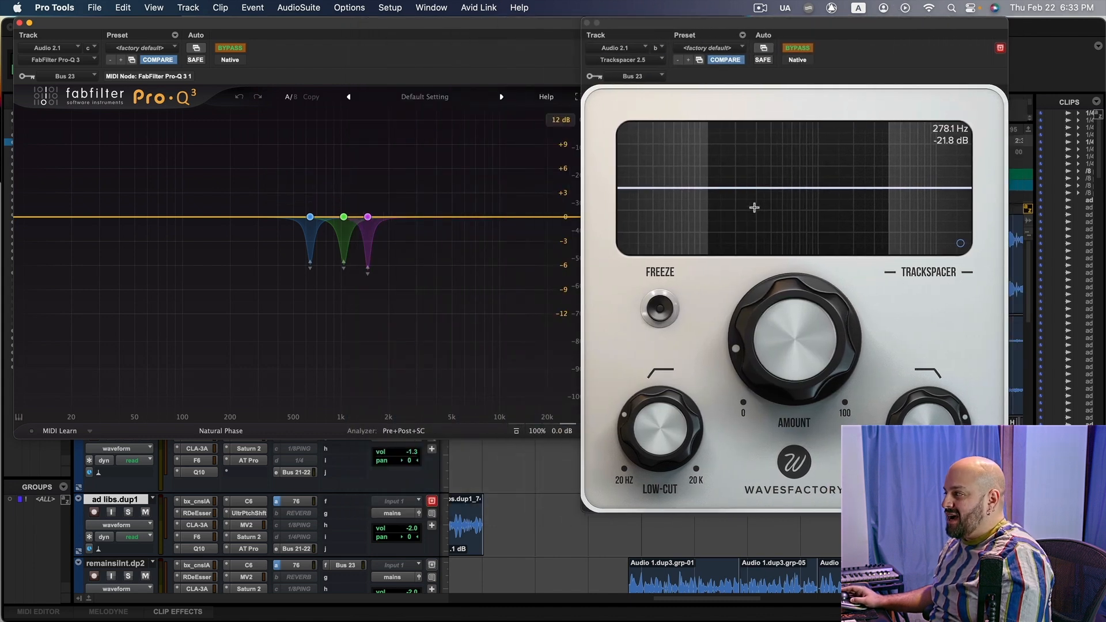
click(809, 51)
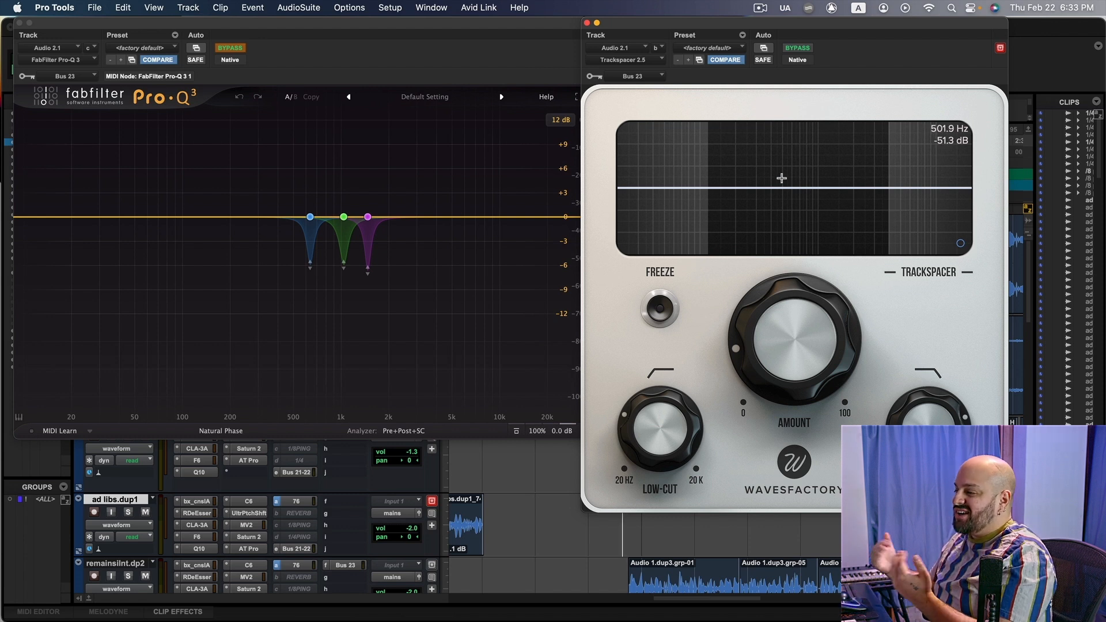
key(space)
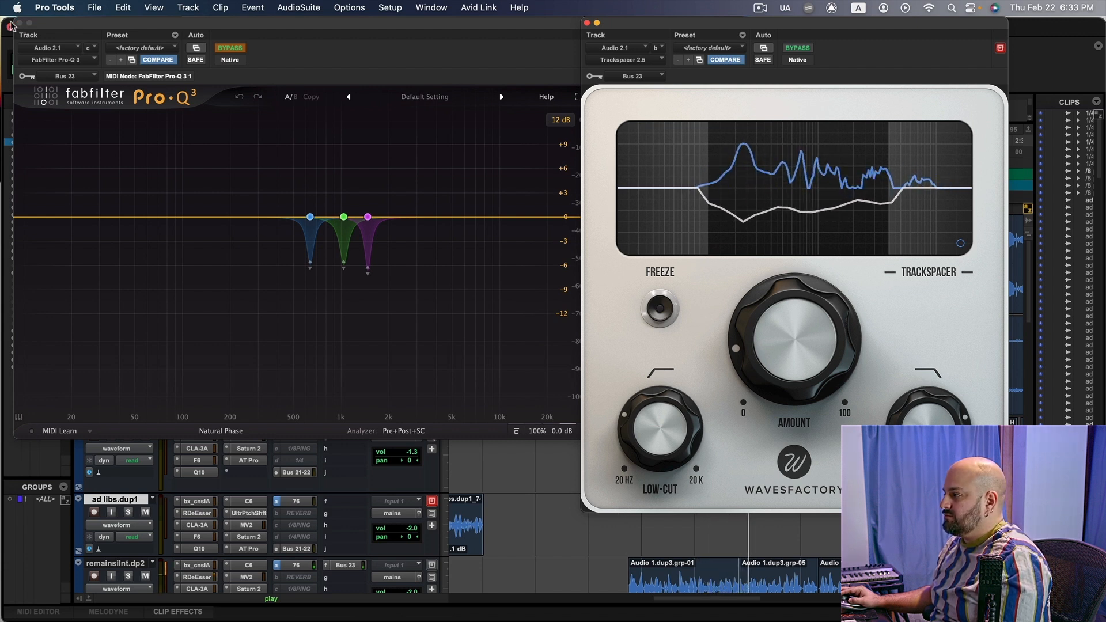
key(space)
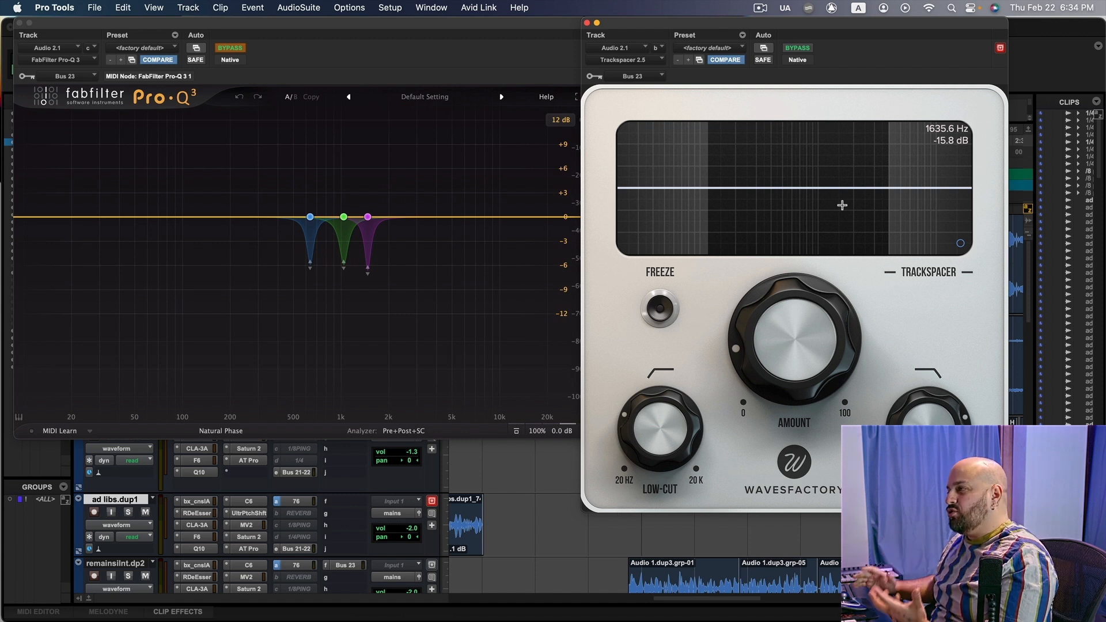
Step: Close the Trackspacer window, move the sidechained Pro-Q 3 window clear of the inserts, and bypass Trackspacer on Audio 2.1
click(588, 23)
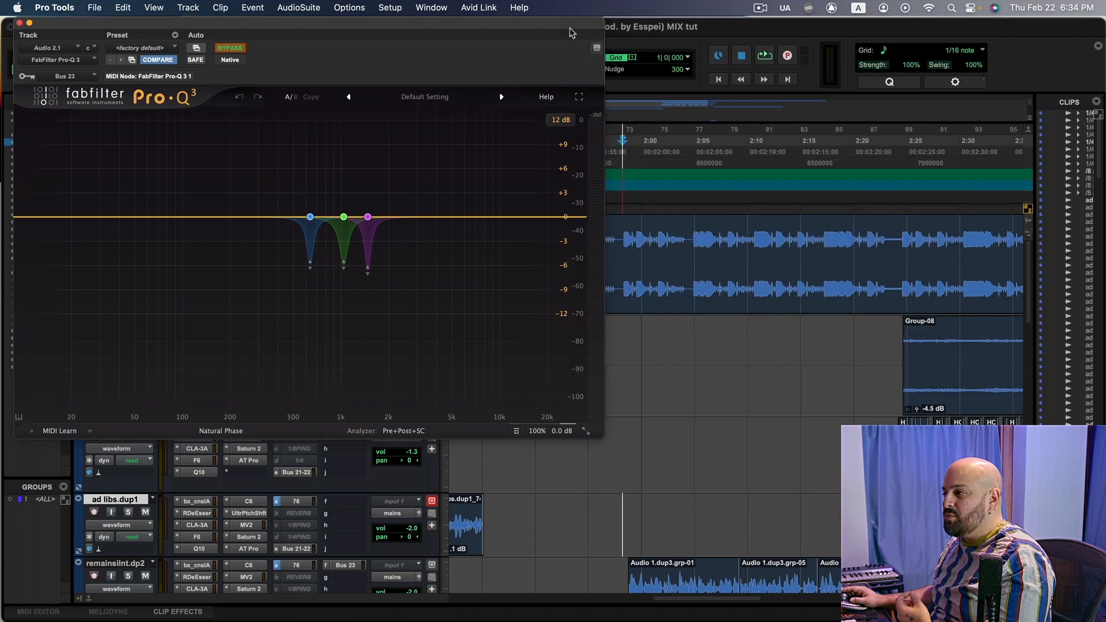
drag(122, 27, 551, 28)
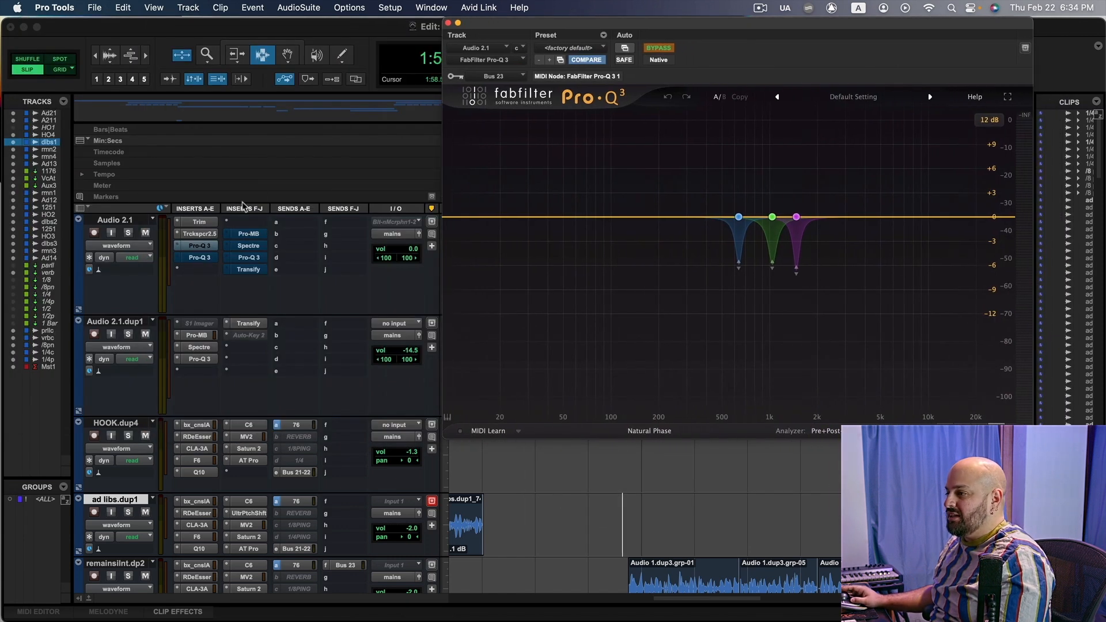
click(200, 234)
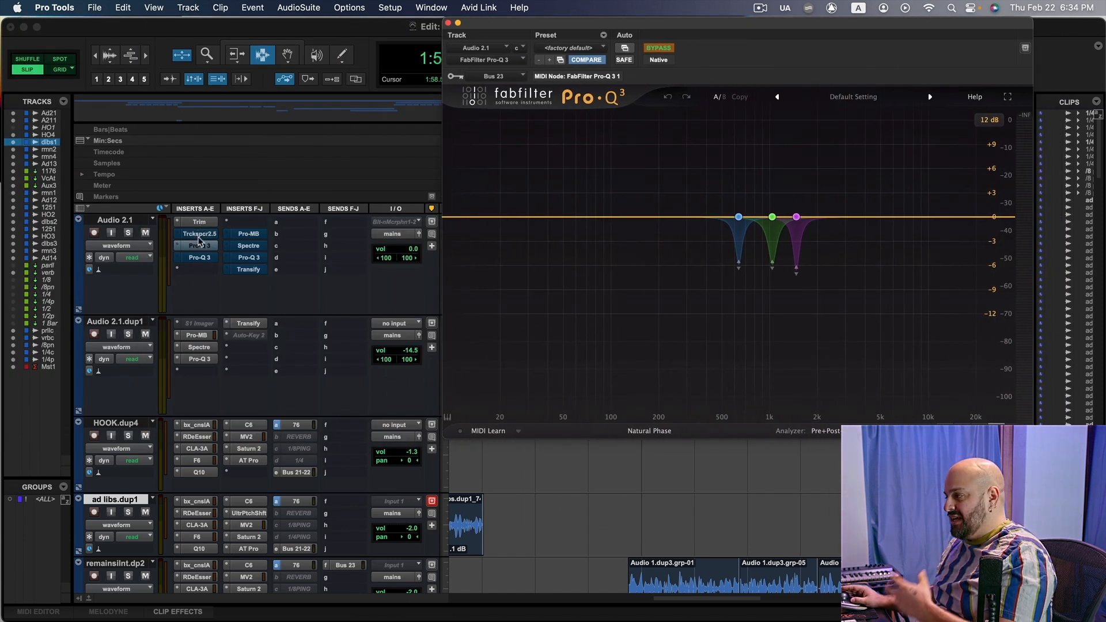
Step: Activate Audio 2.1's Bus 23 sidechained Pro-Q 3, audition the mix with Trackspacer bypassed, and close the Pro-Q 3 window
super+click(200, 246)
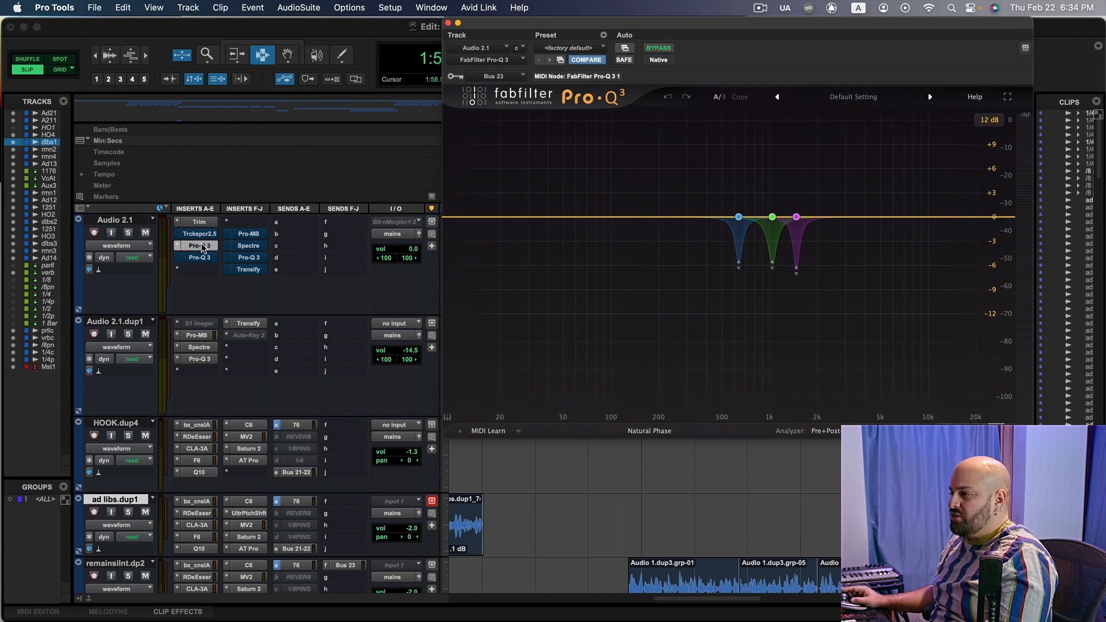
drag(699, 34, 559, 35)
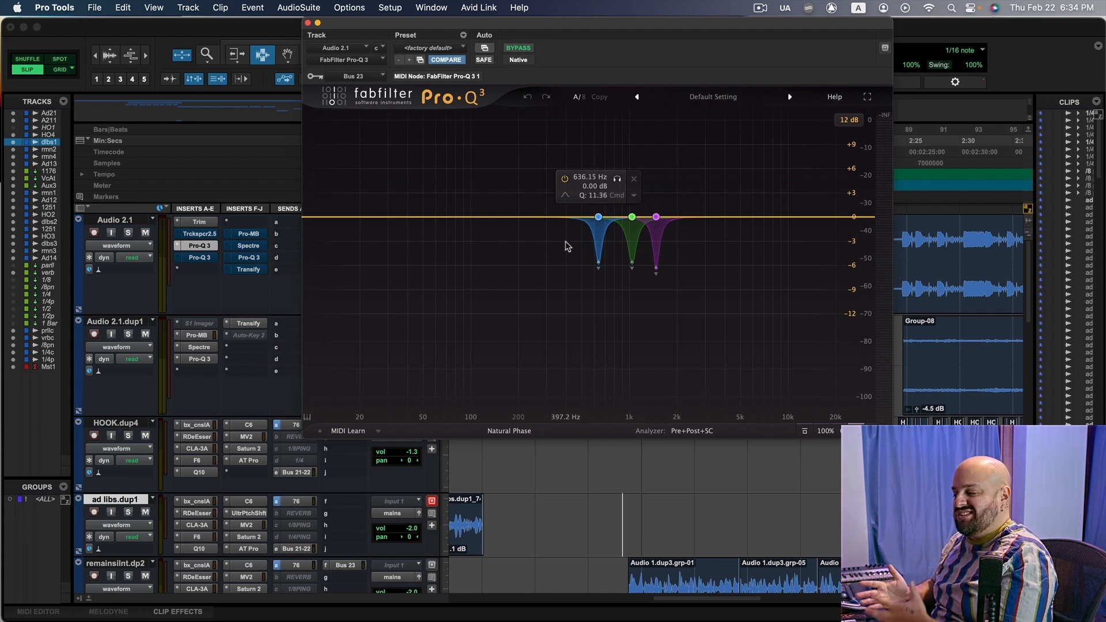
key(space)
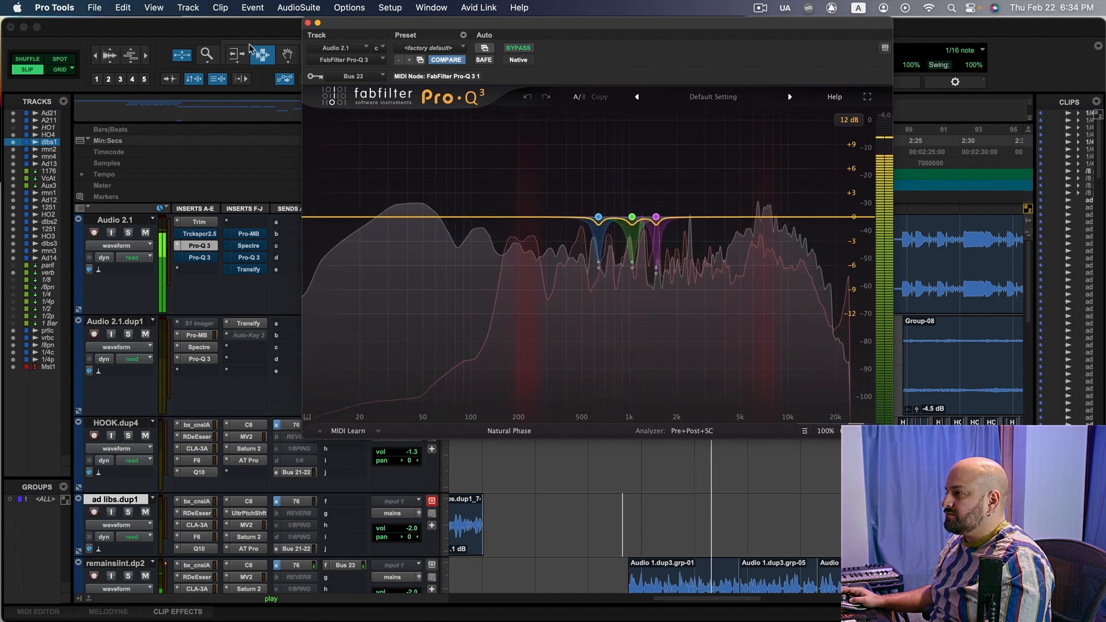
key(space)
click(308, 23)
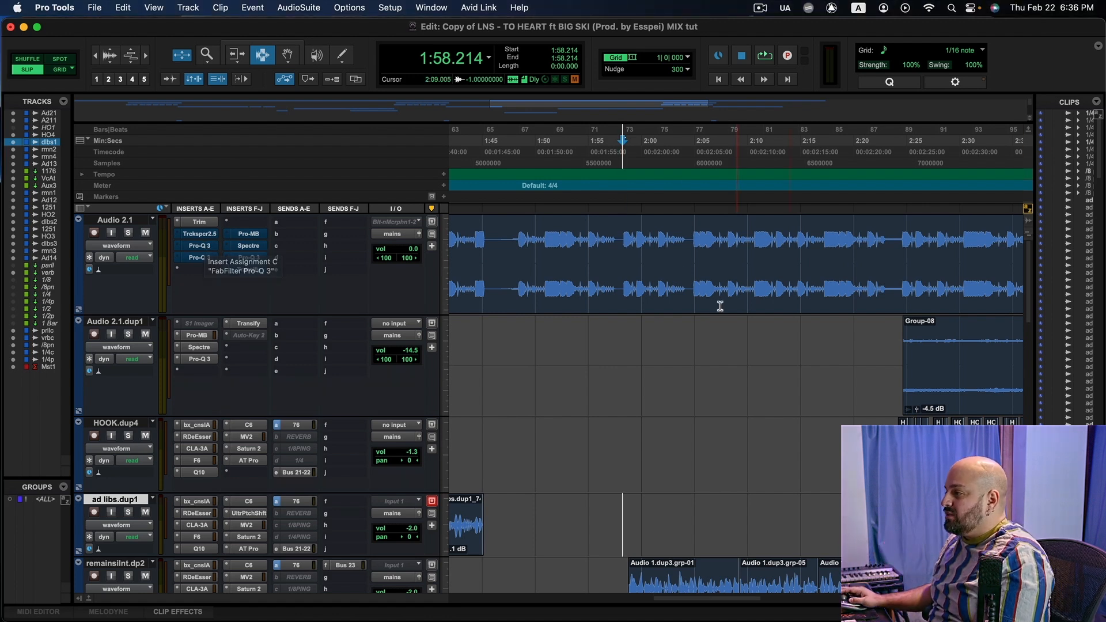
Step: Set the playback start on Audio 2.1 to about 1:58.089 and open the track's Transify in a clear spot
click(621, 243)
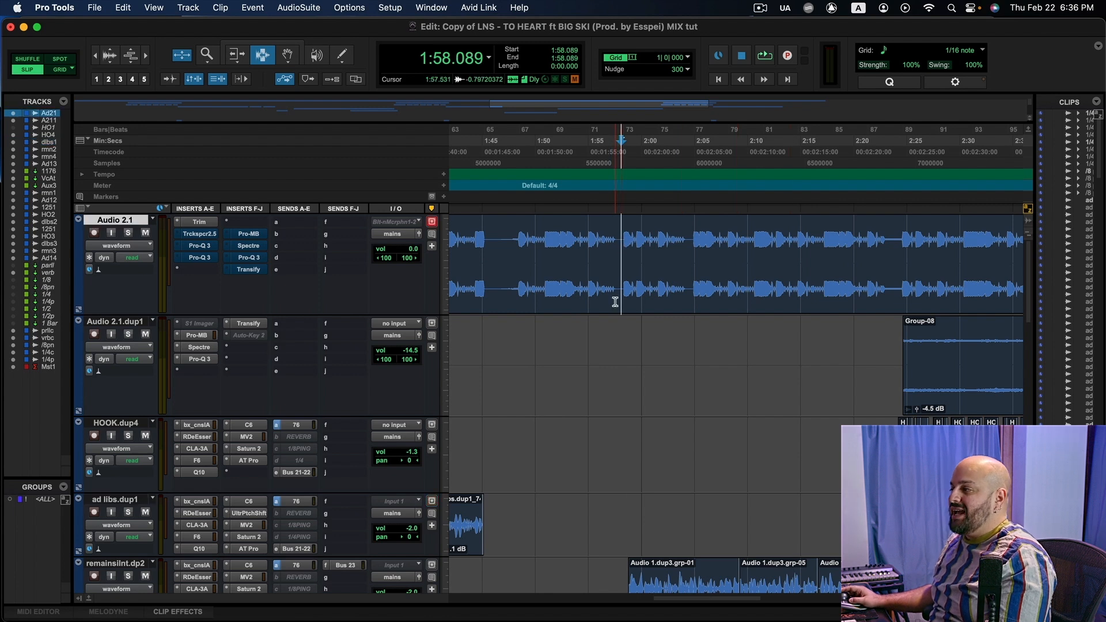
click(248, 271)
drag(747, 29, 540, 16)
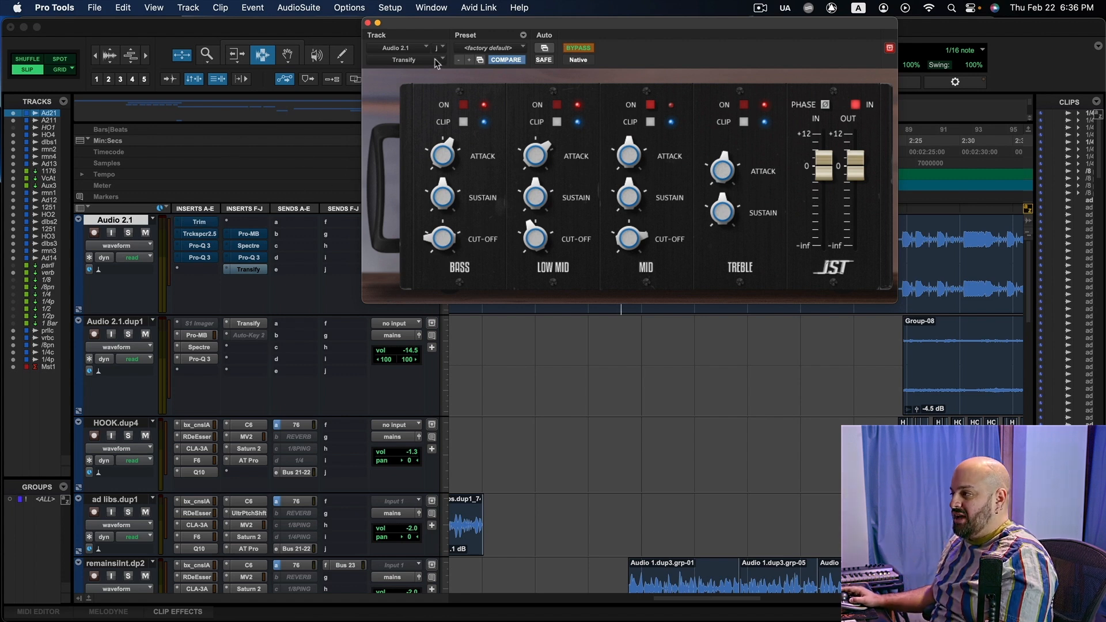
drag(460, 38, 307, 103)
Step: Take Transify out of bypass on Audio 2.1 during playback, close its window, and stop playback after listening
key(space)
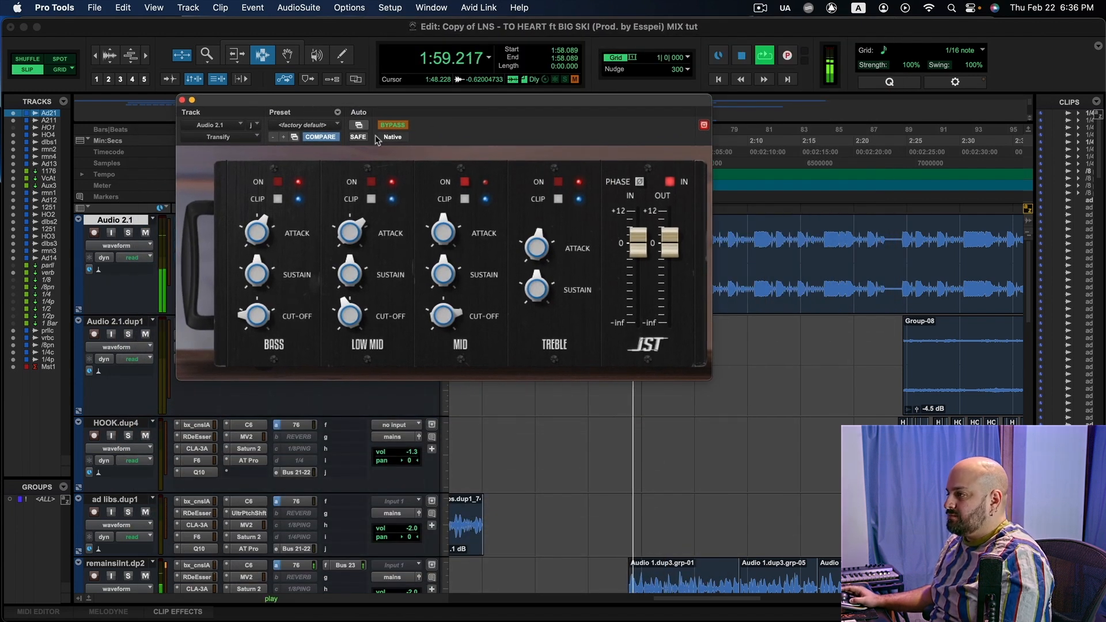
drag(403, 100, 535, 24)
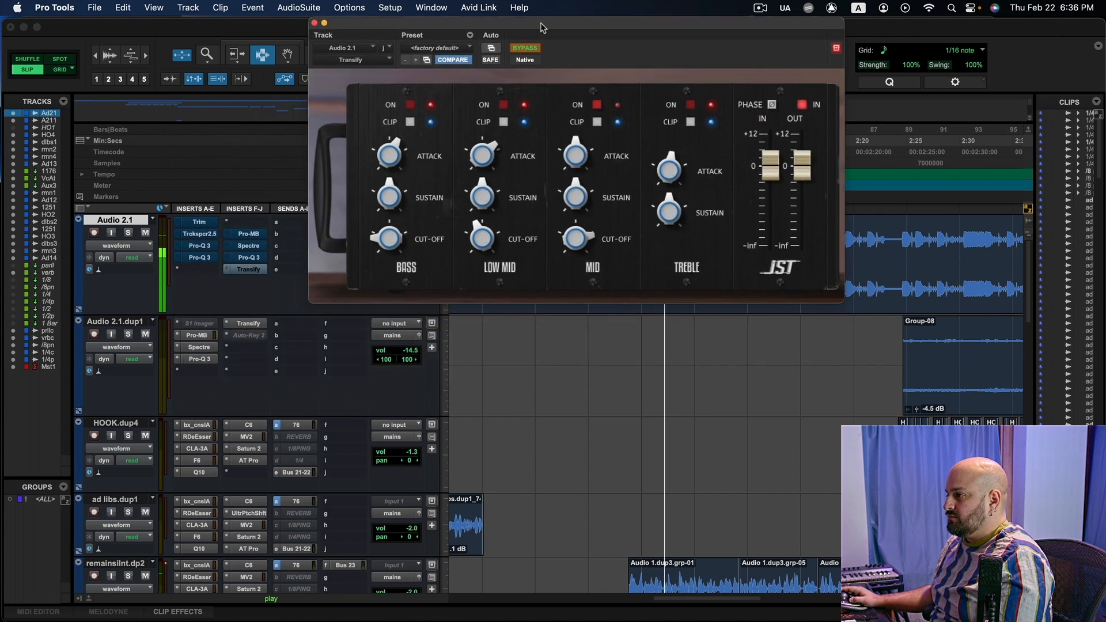
click(527, 49)
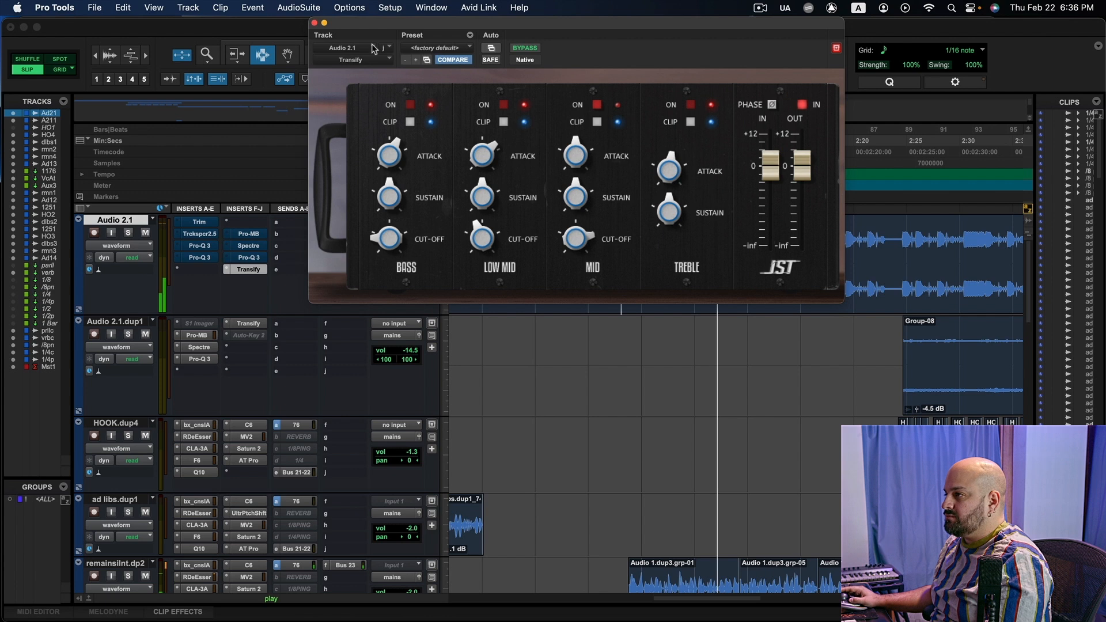
click(314, 23)
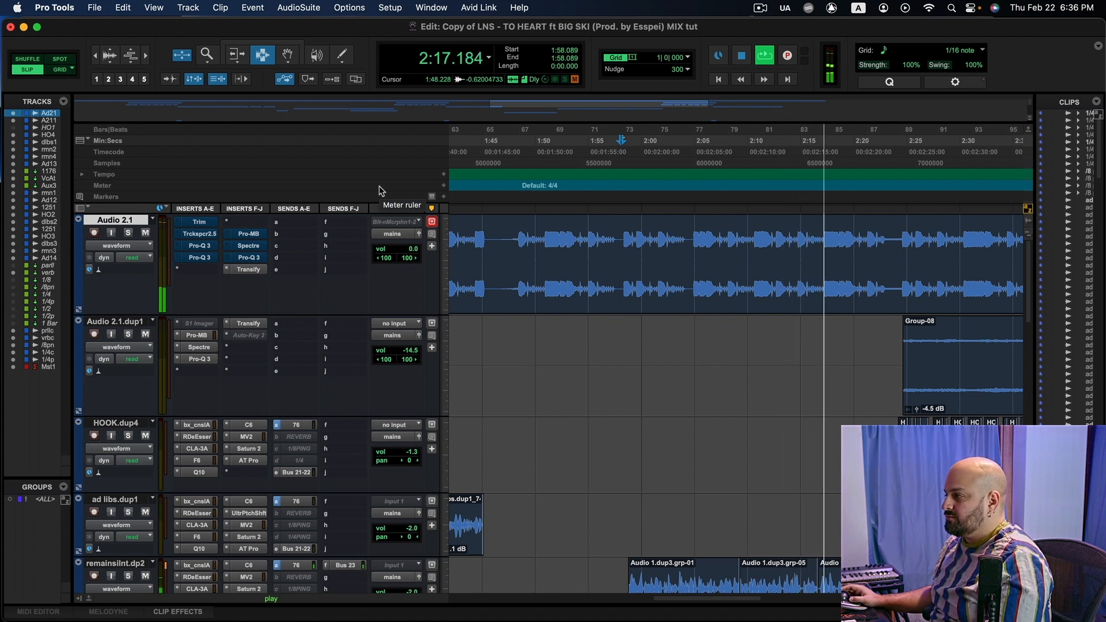
key(space)
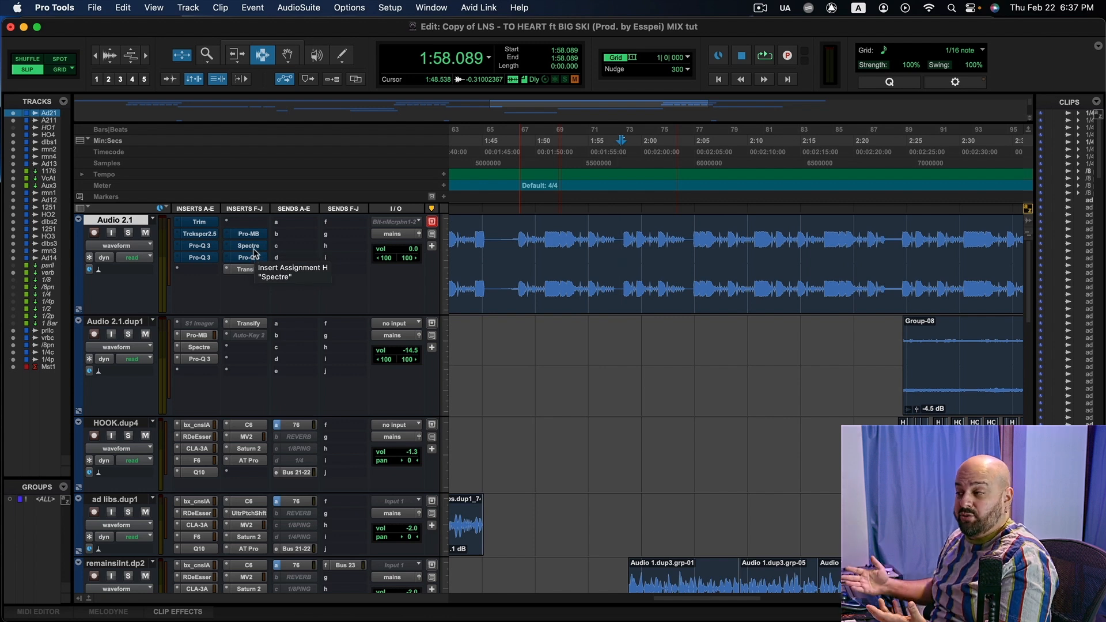
Step: Open Spectre on Audio 2.1, take it out of bypass during playback, and close it after listening
click(254, 249)
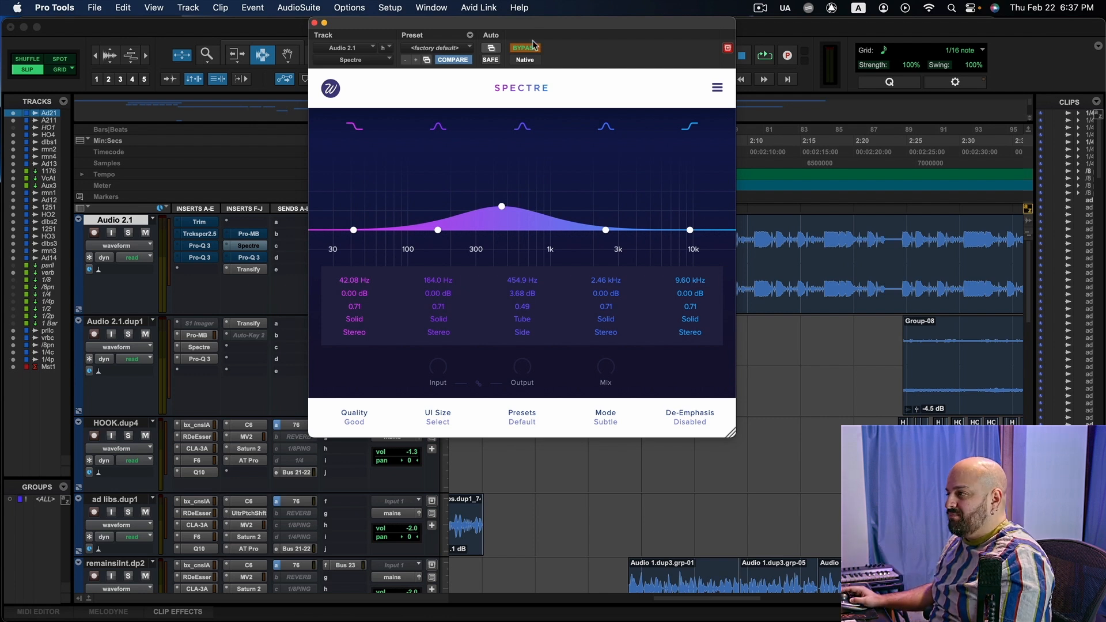
key(space)
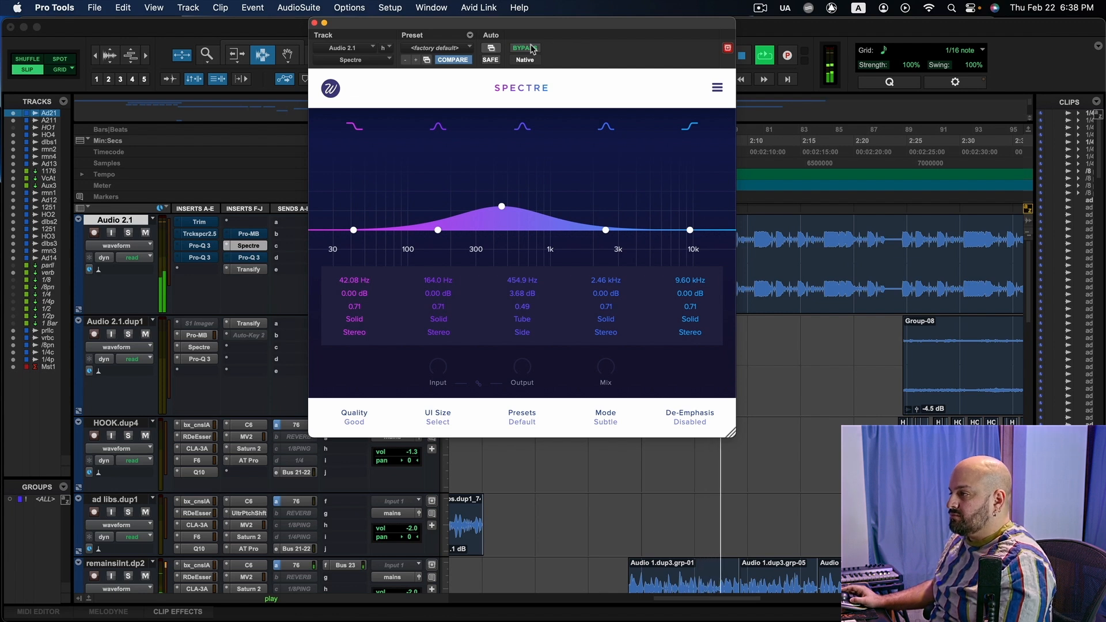
click(314, 24)
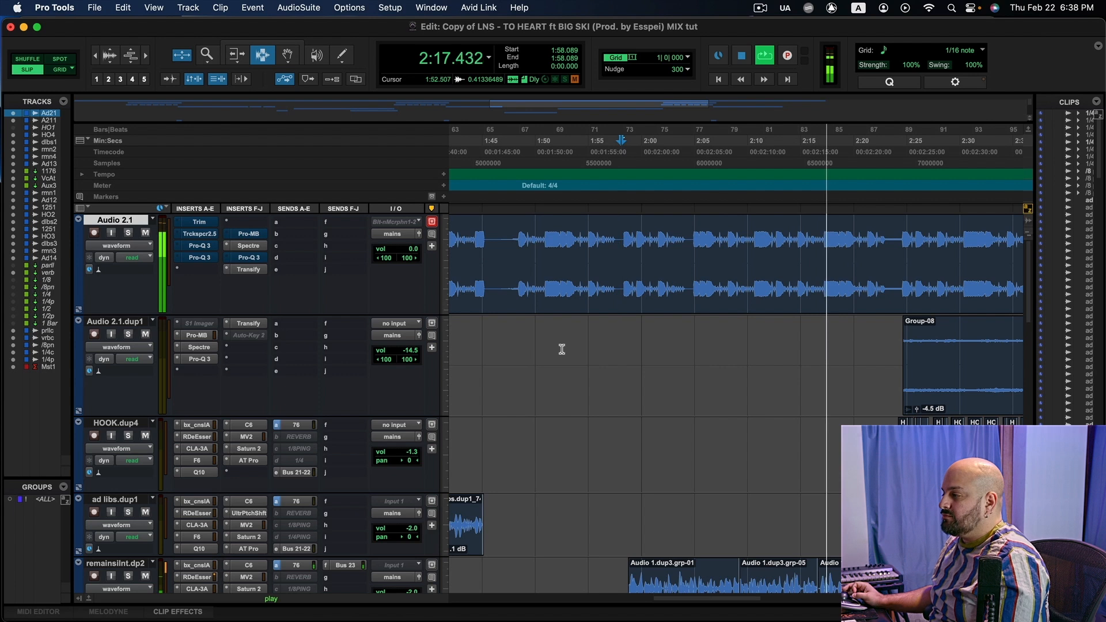
key(space)
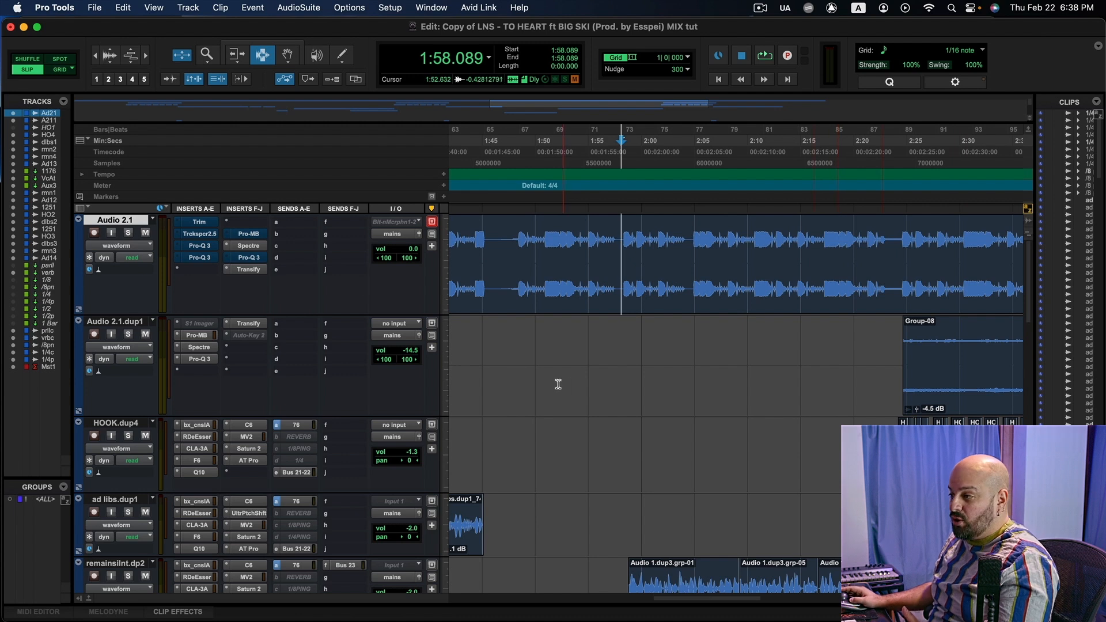
Step: Open Audio 2.1's Pro-Q 3 between Spectre and Transify and examine its three high-frequency bands
click(259, 261)
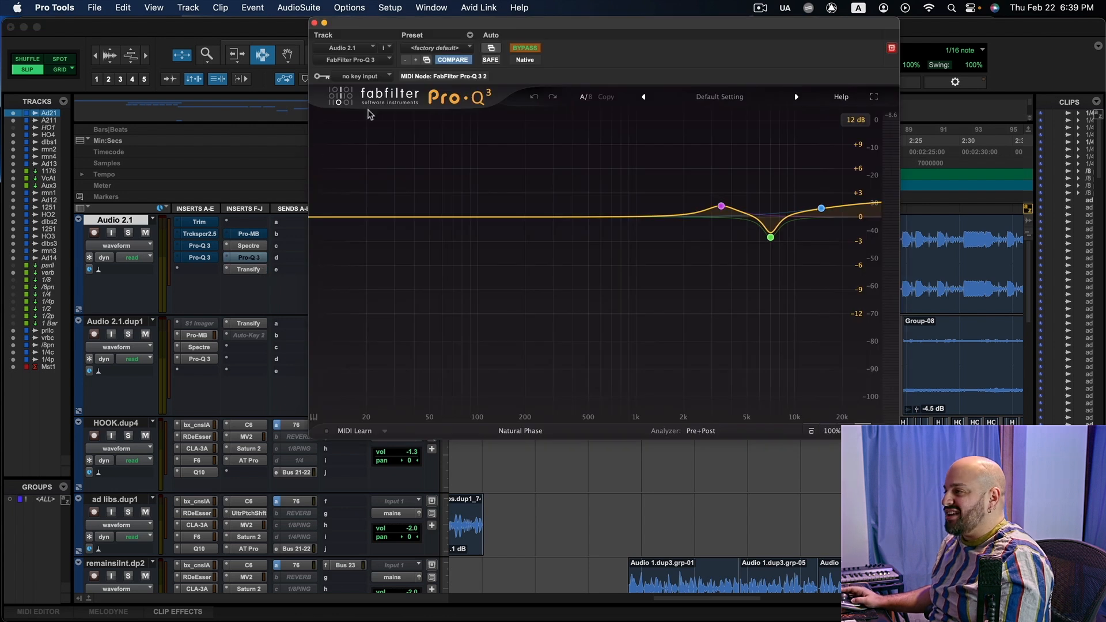
click(314, 23)
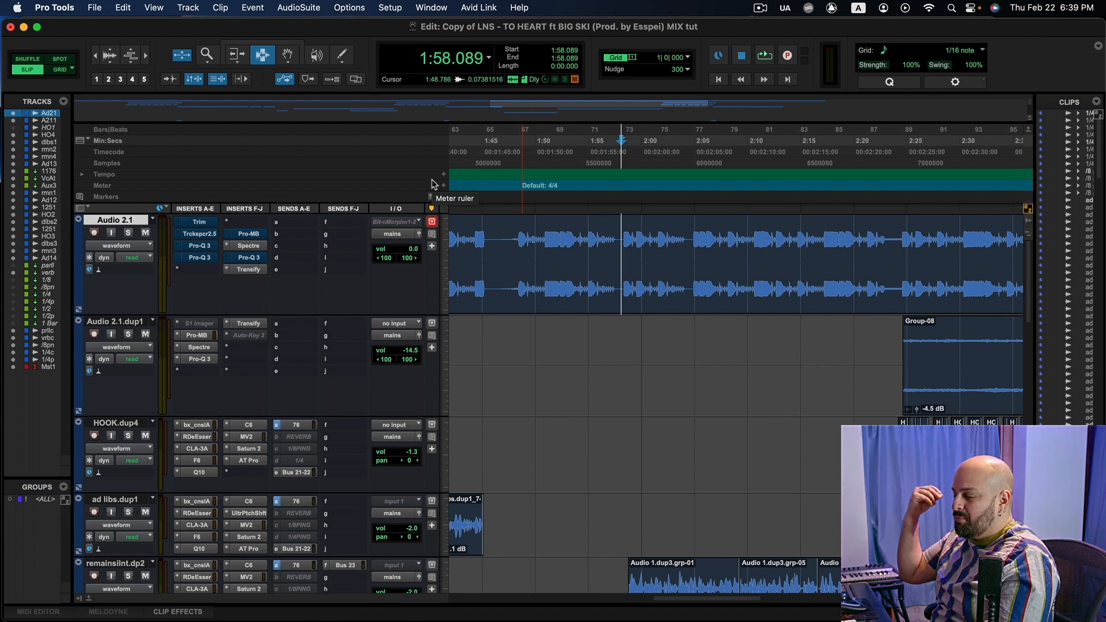
click(245, 259)
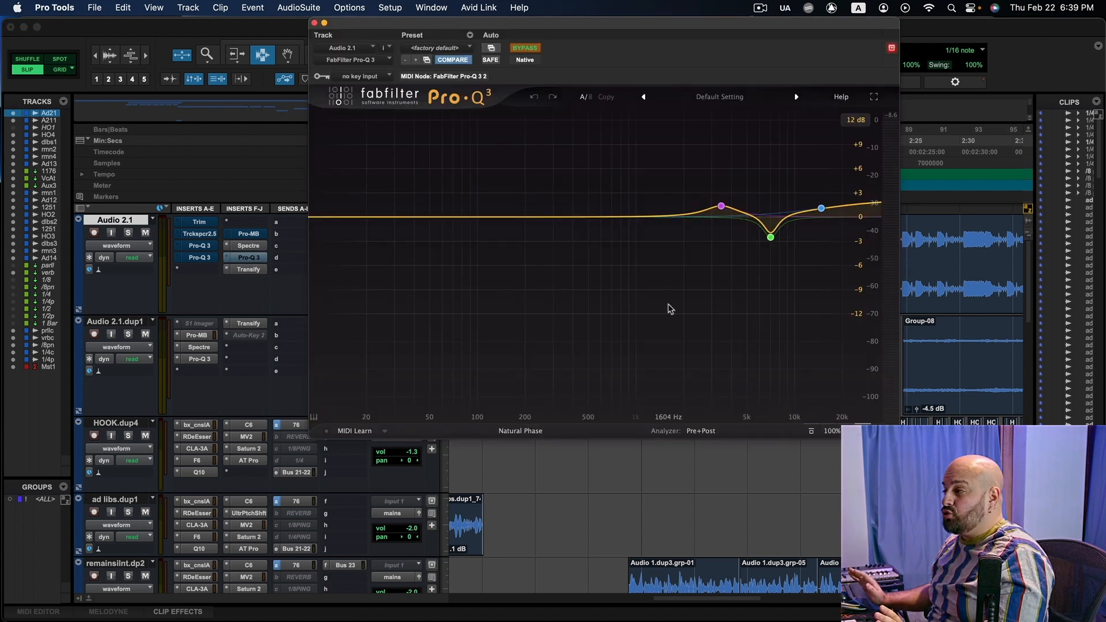
mouse_move(757, 270)
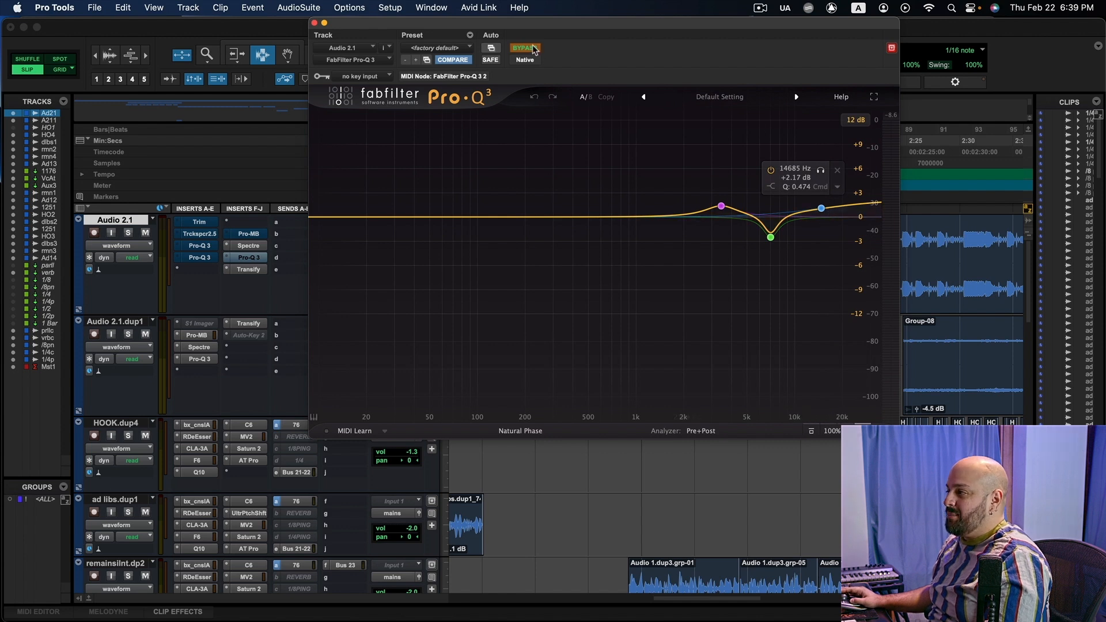
Step: Turn off this Pro-Q 3's Pre and Post analyzers, take it out of bypass during playback, and close it after listening
key(space)
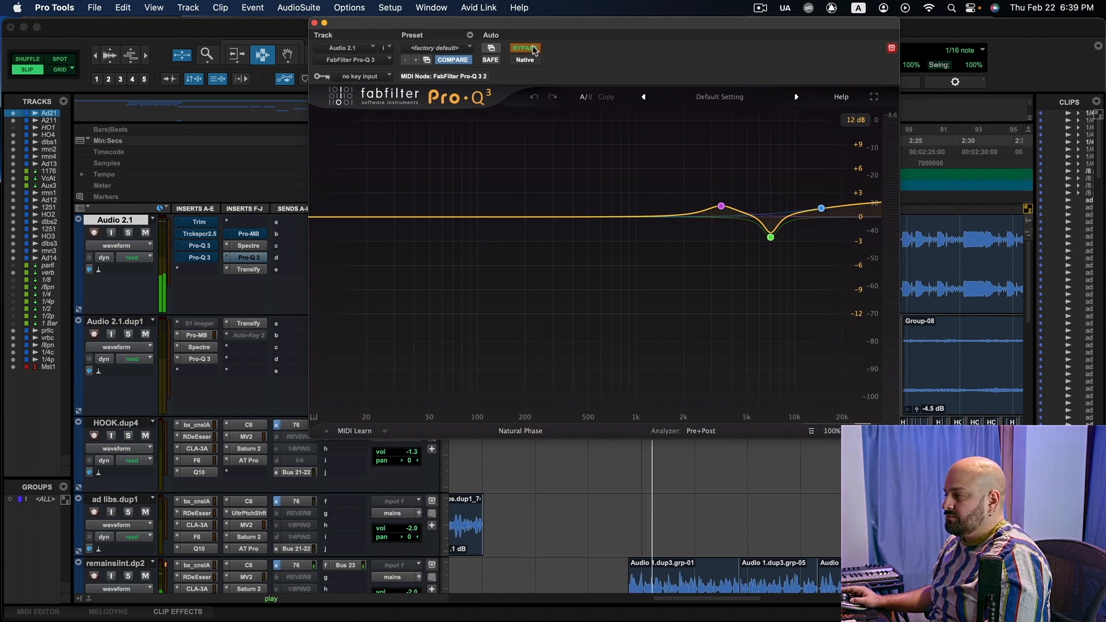
click(690, 432)
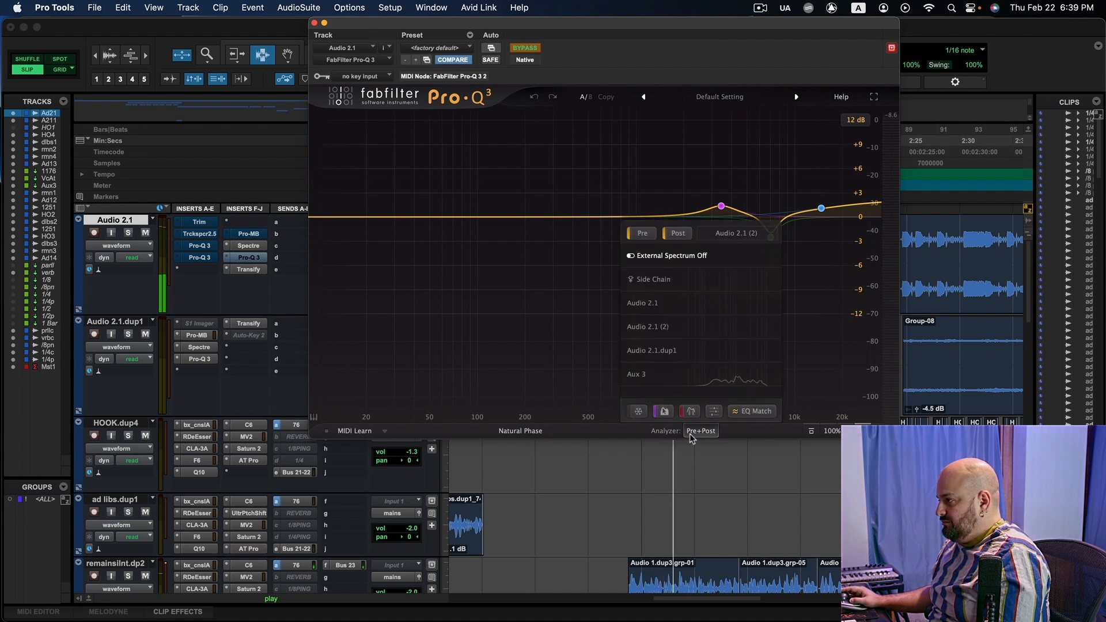
click(641, 231)
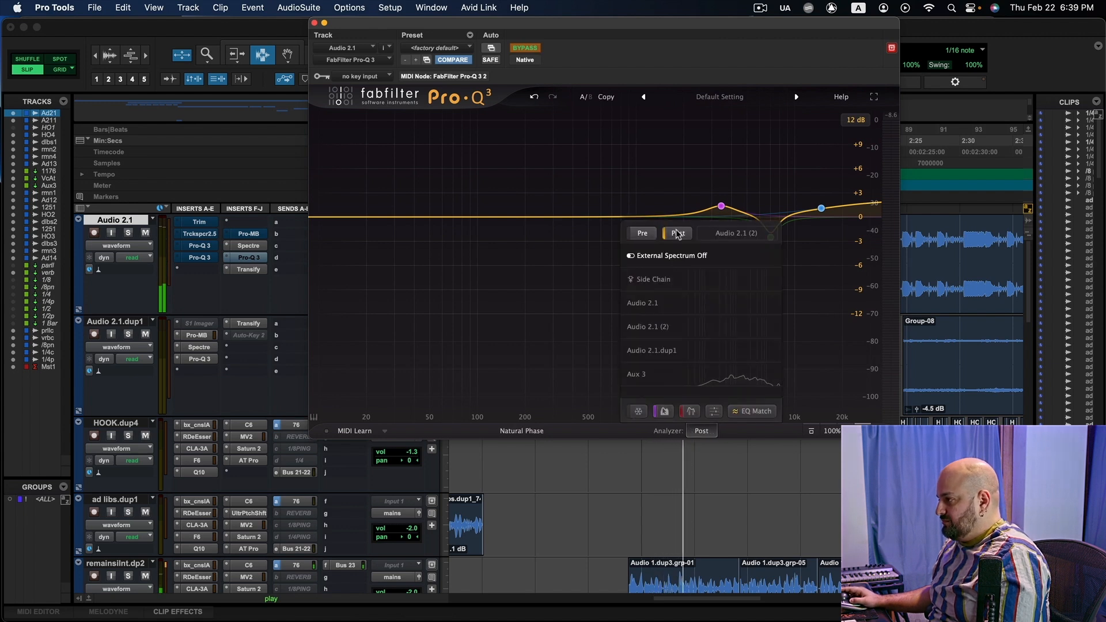
click(523, 48)
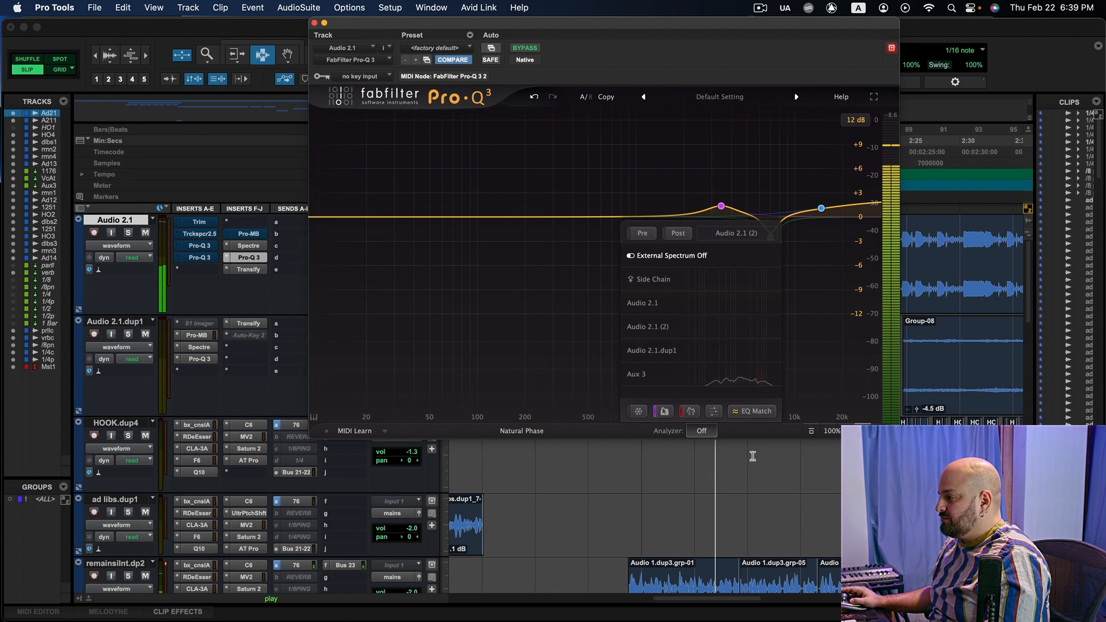
click(703, 431)
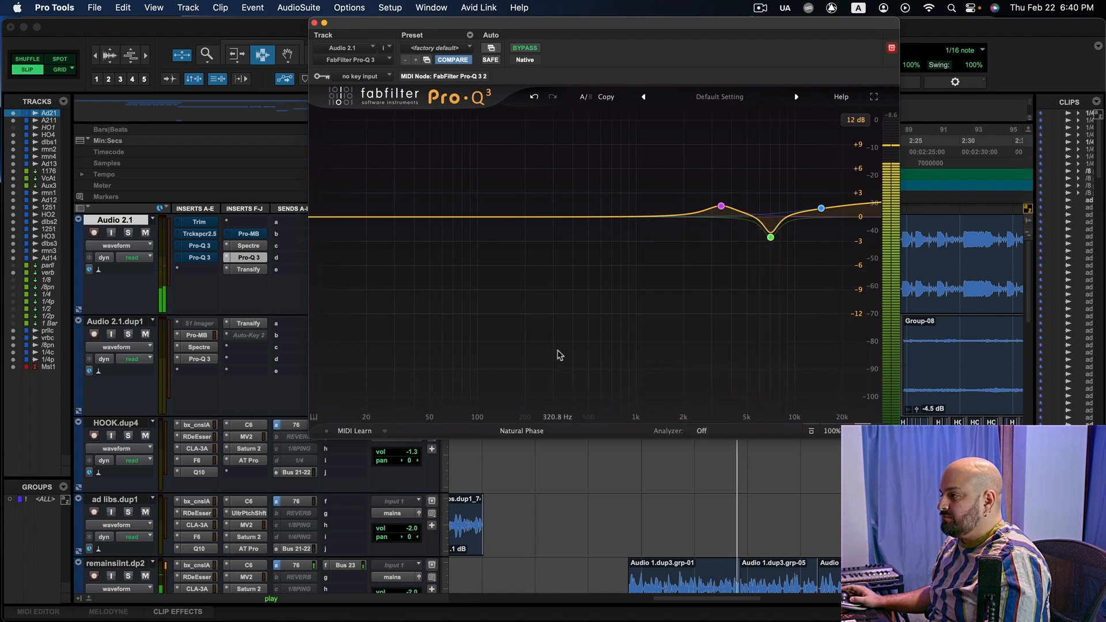
click(315, 22)
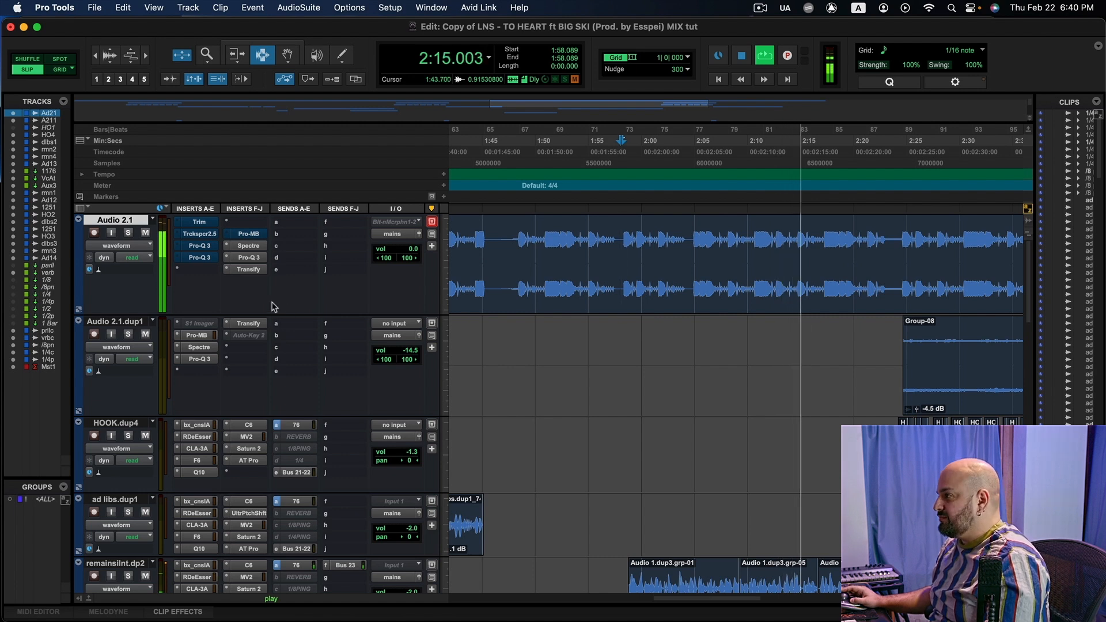
key(space)
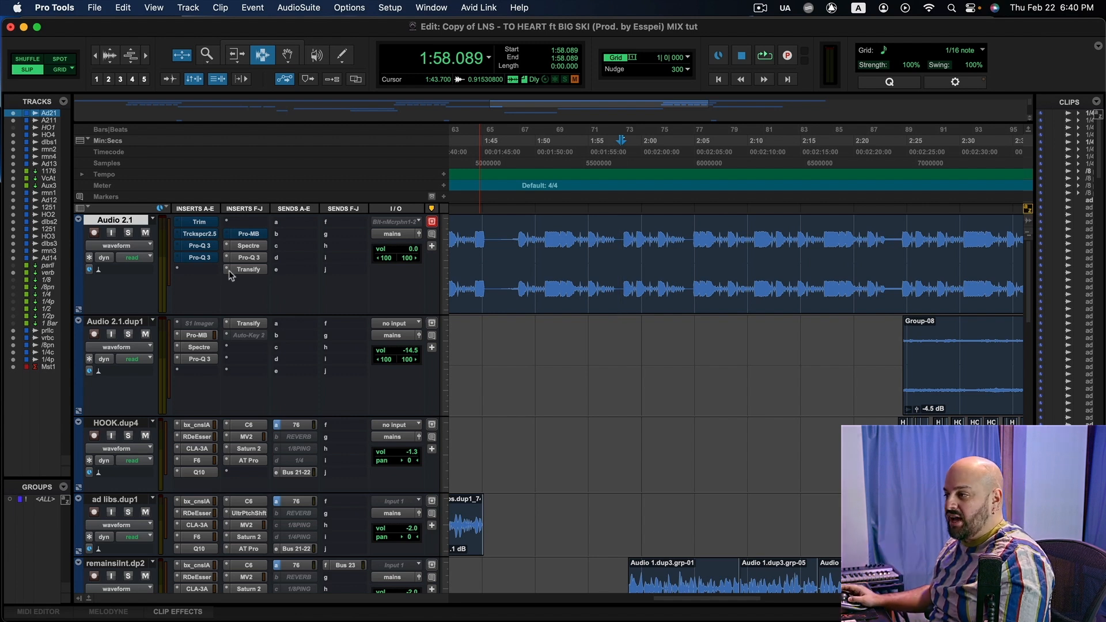
Step: Open Audio 2.1's Pro-MB, take it out of bypass, and display the settings of its midrange band
click(248, 234)
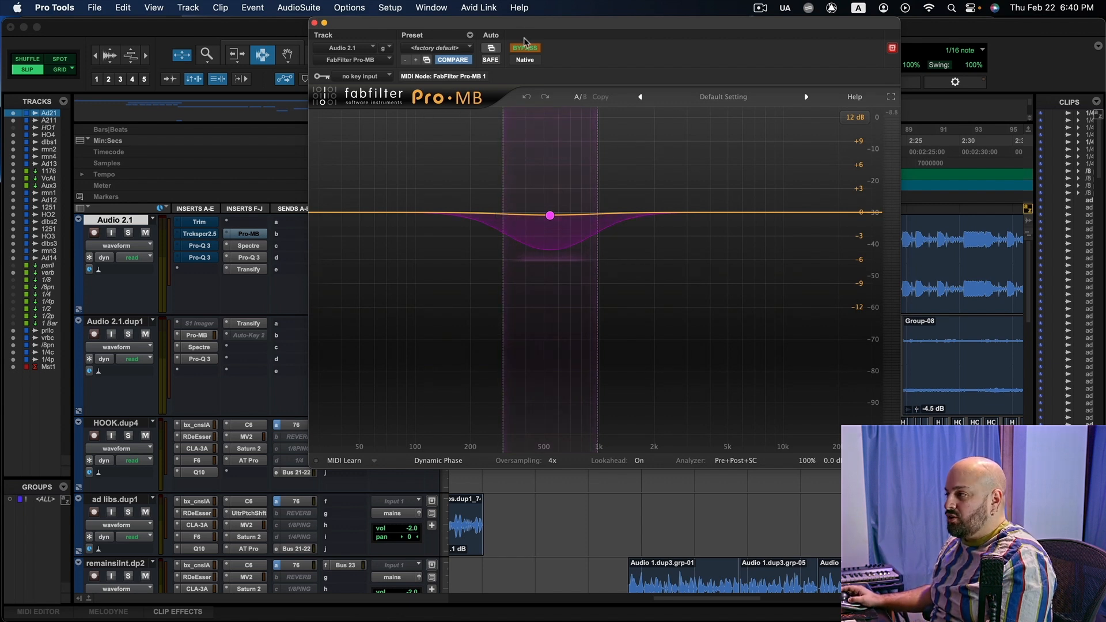
click(550, 216)
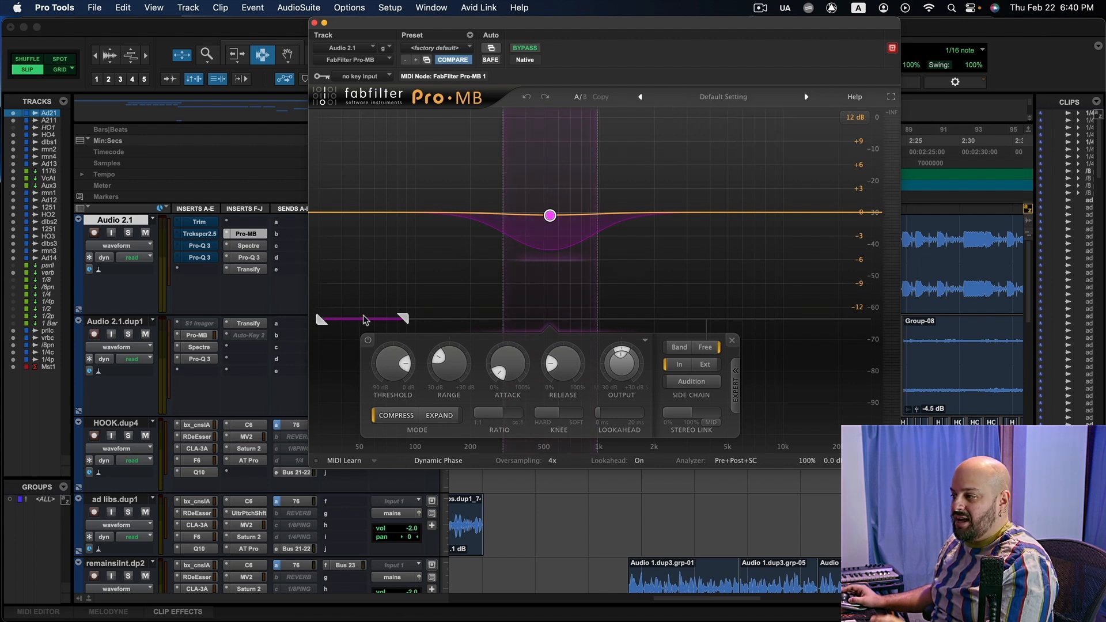
mouse_move(365, 325)
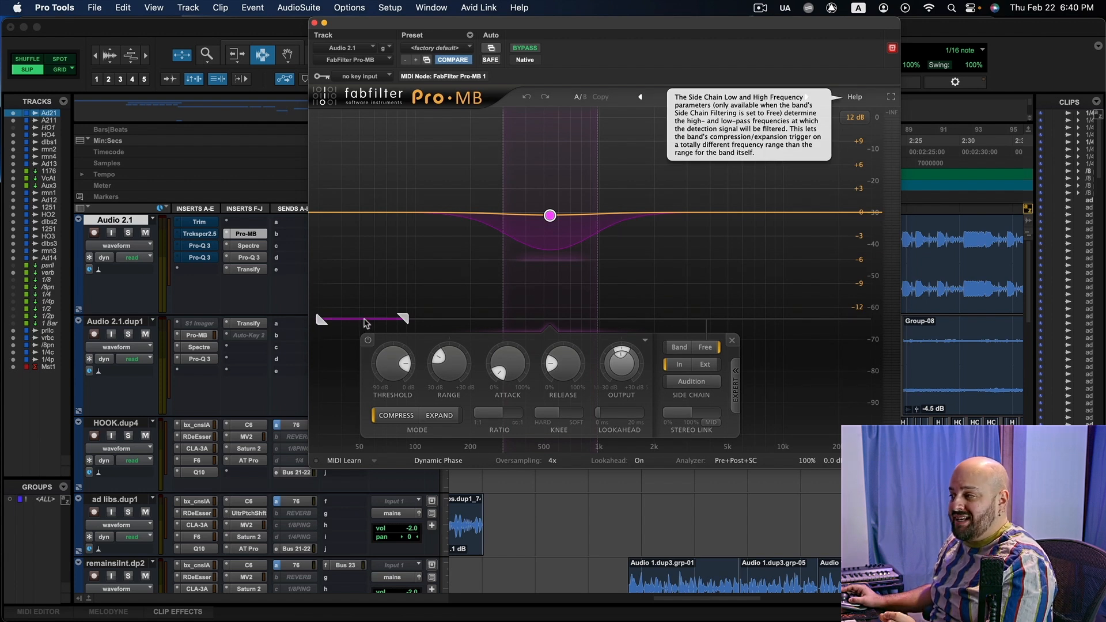
mouse_move(564, 217)
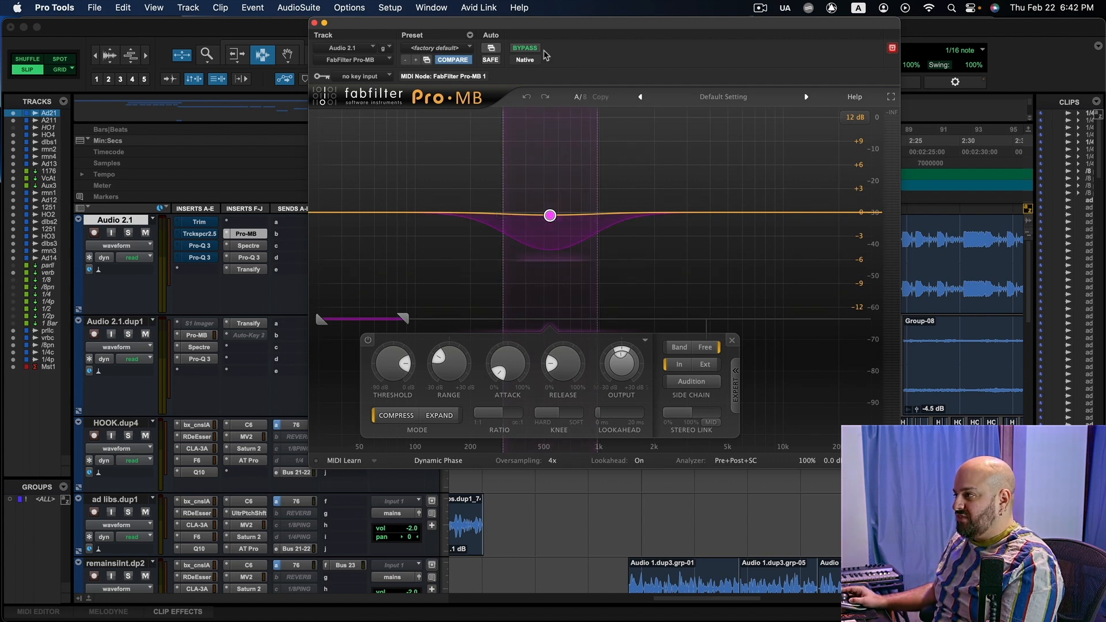
Step: Compare the mix with Pro-MB bypassed and active, leave it active, and close its window
click(525, 49)
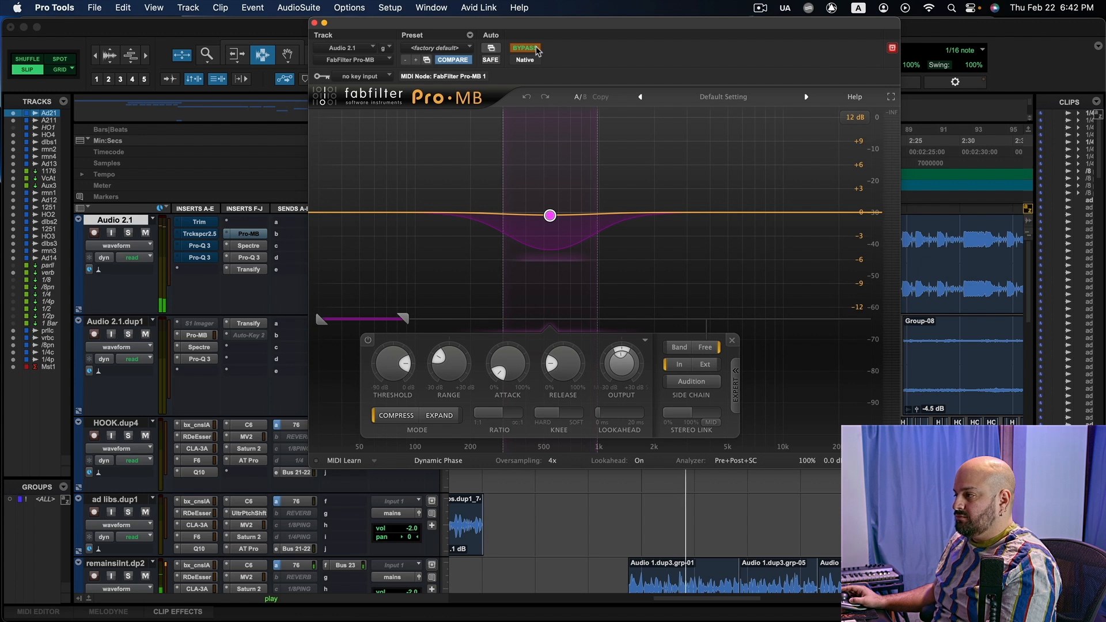
click(536, 49)
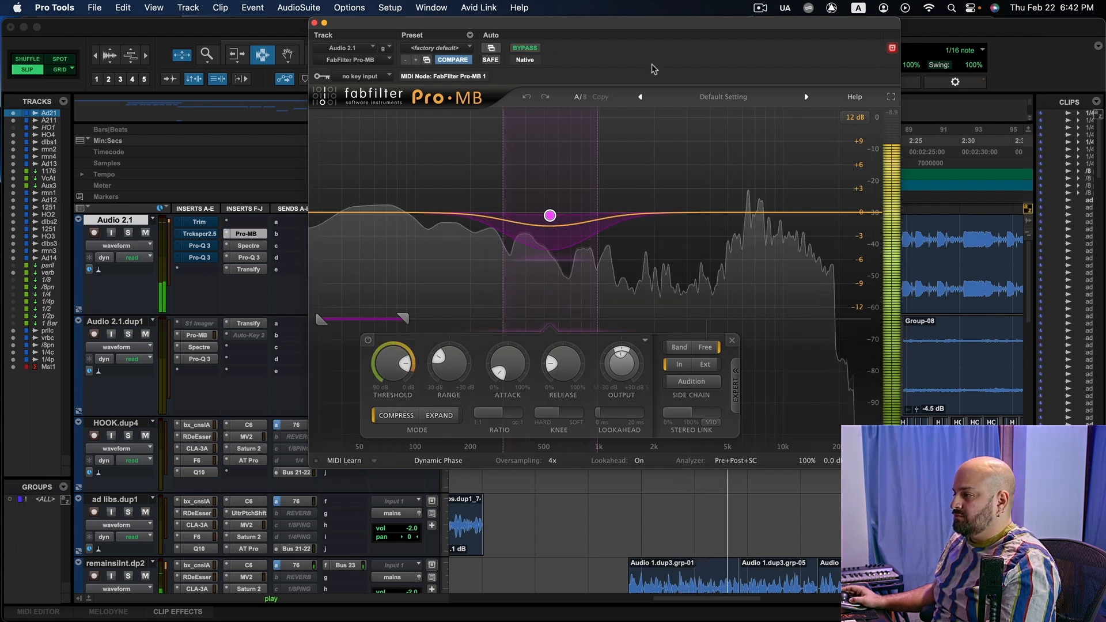
click(315, 23)
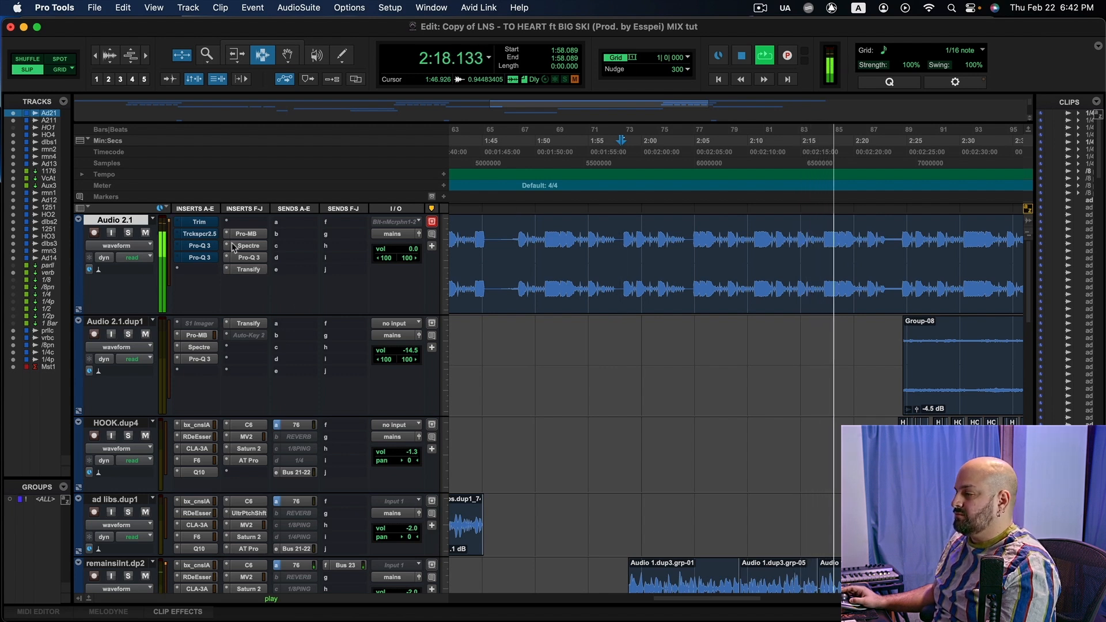
key(space)
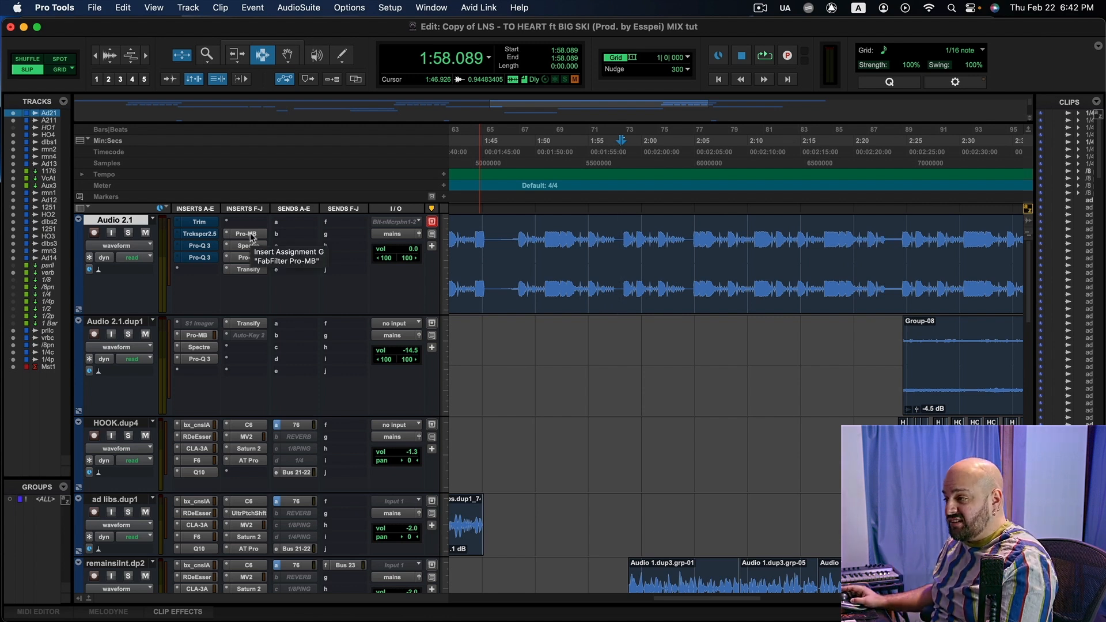
Step: Open Audio 2.1's Pro-MB and lower the midrange band's threshold during playback
click(248, 234)
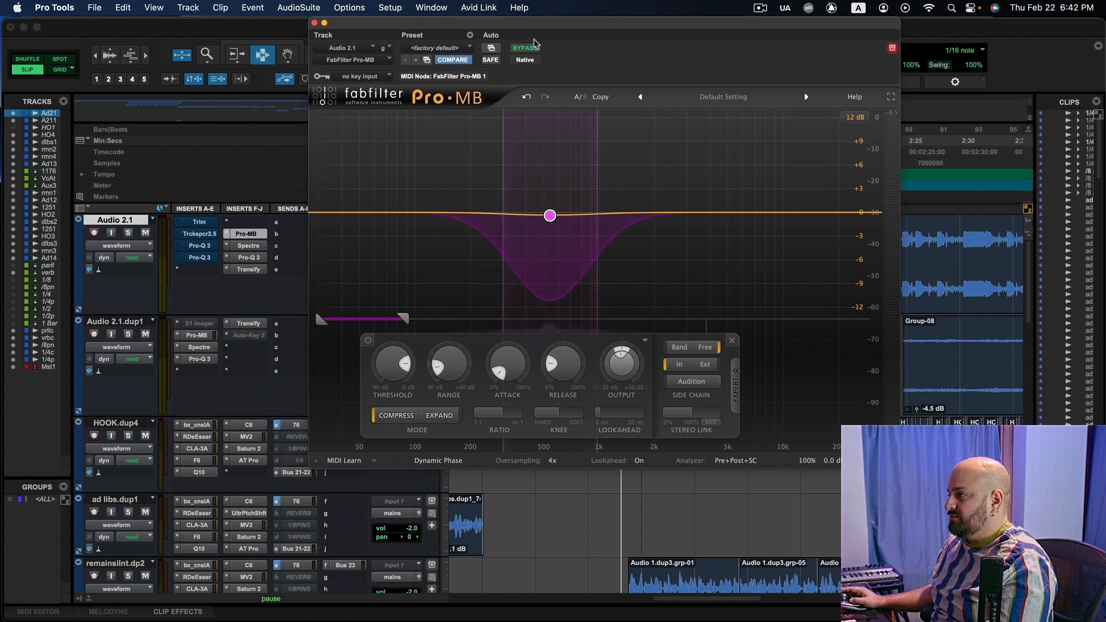
key(space)
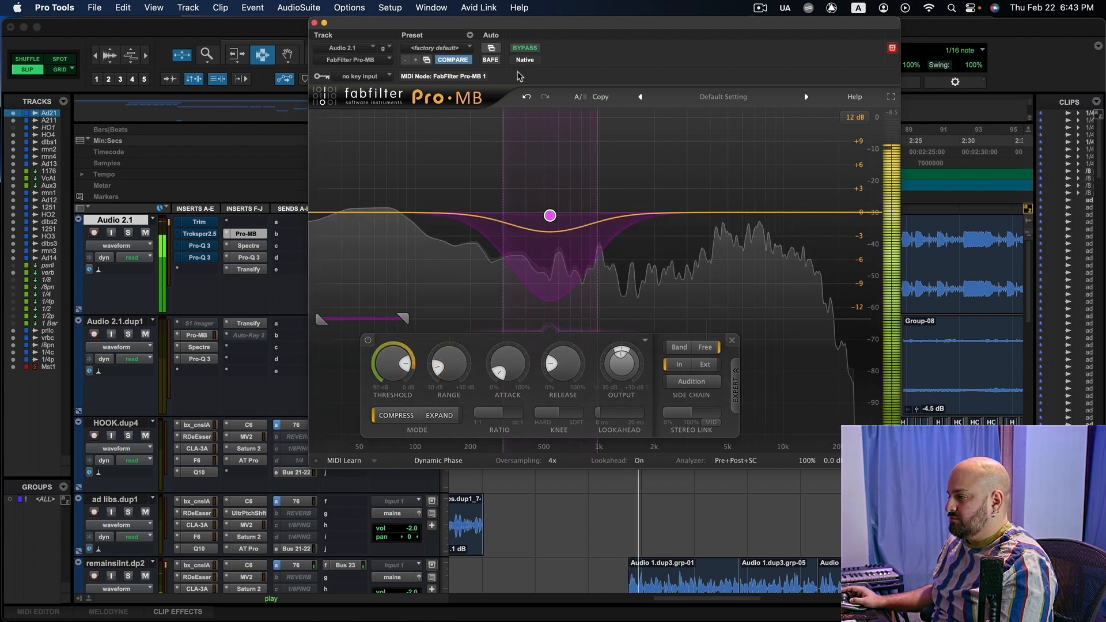
drag(398, 369, 390, 397)
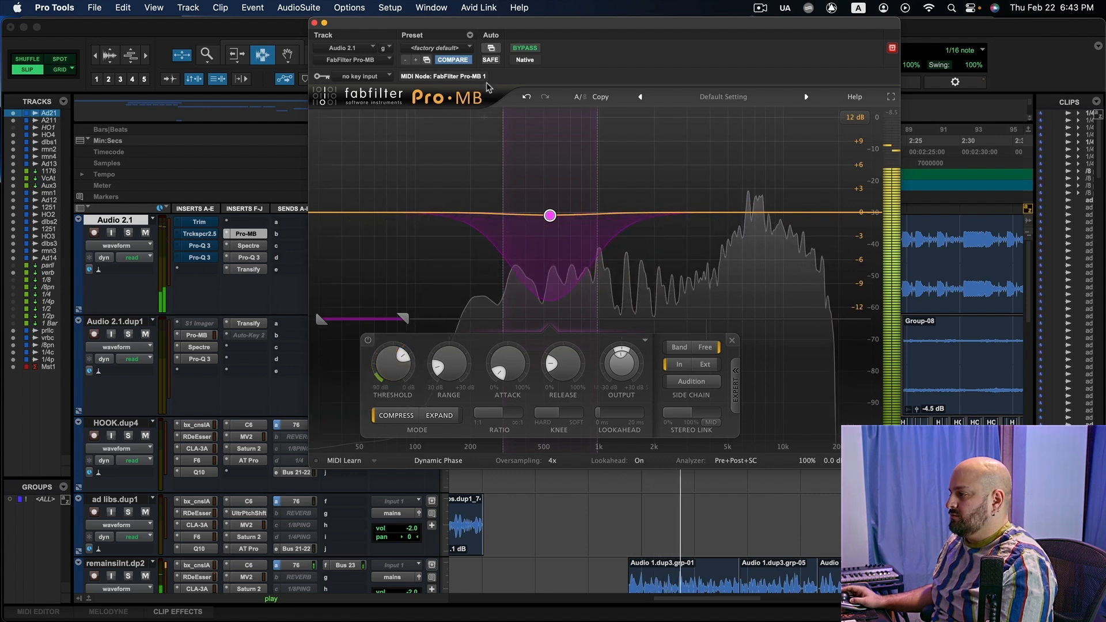
Step: Compare the mix with Pro-MB bypassed and active at the lowered threshold, leave it active, and stop playback
click(525, 48)
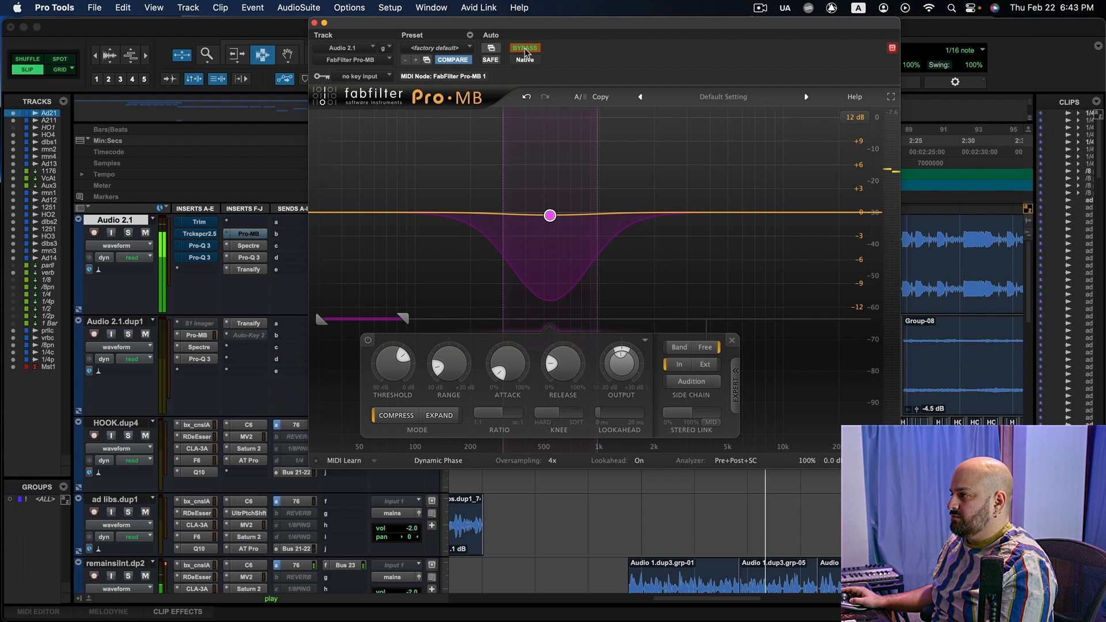
click(525, 48)
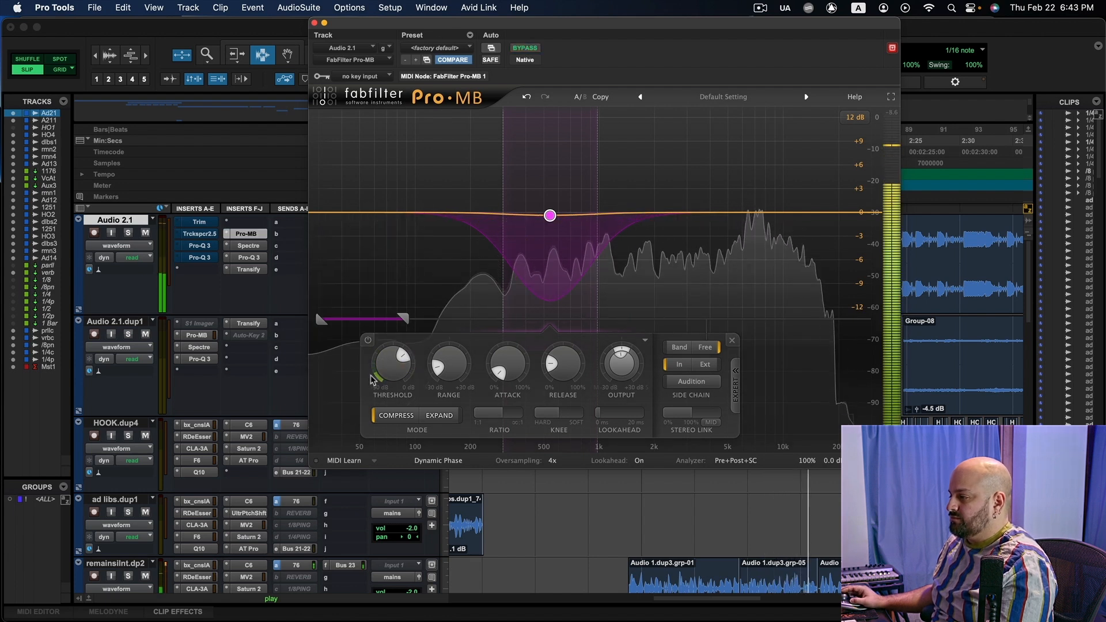
key(space)
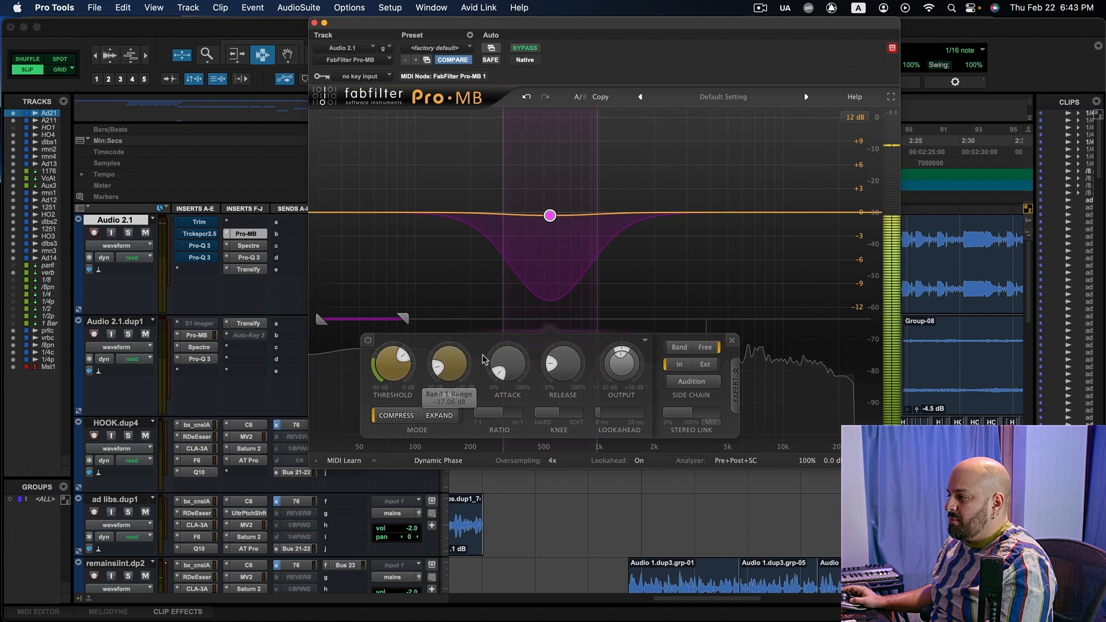
Step: Raise Pro-MB's midrange threshold, set range to -7.15 dB, attack to 18.7%, and knee to 15.07 dB during playback, and close its window
drag(395, 369, 388, 346)
mouse_move(443, 371)
mouse_down()
mouse_move(442, 360)
mouse_move(442, 370)
mouse_up()
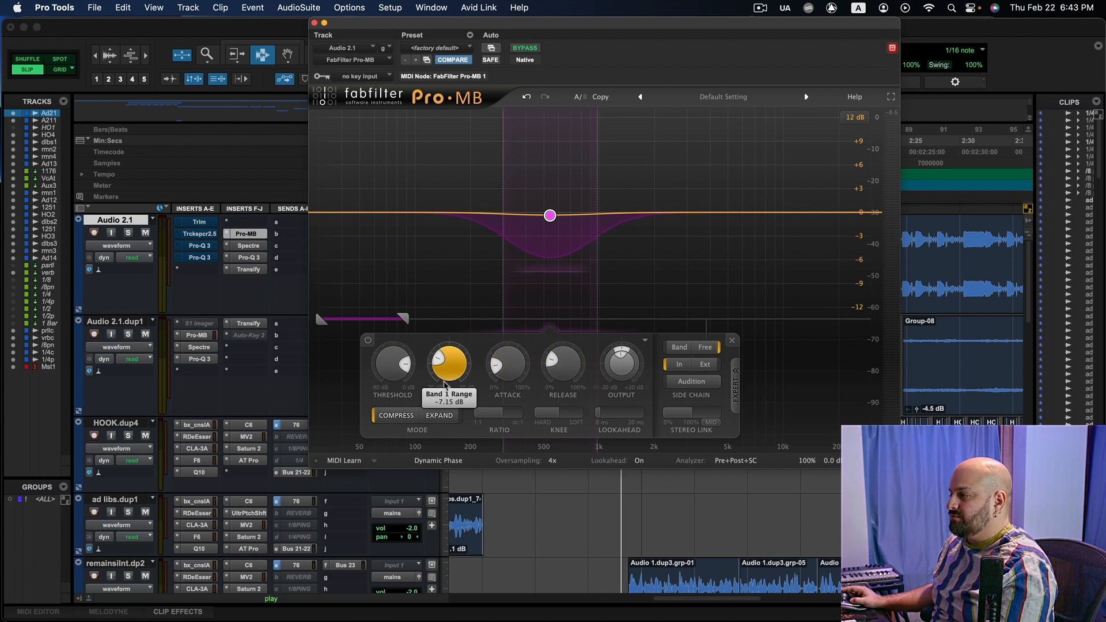
key(space)
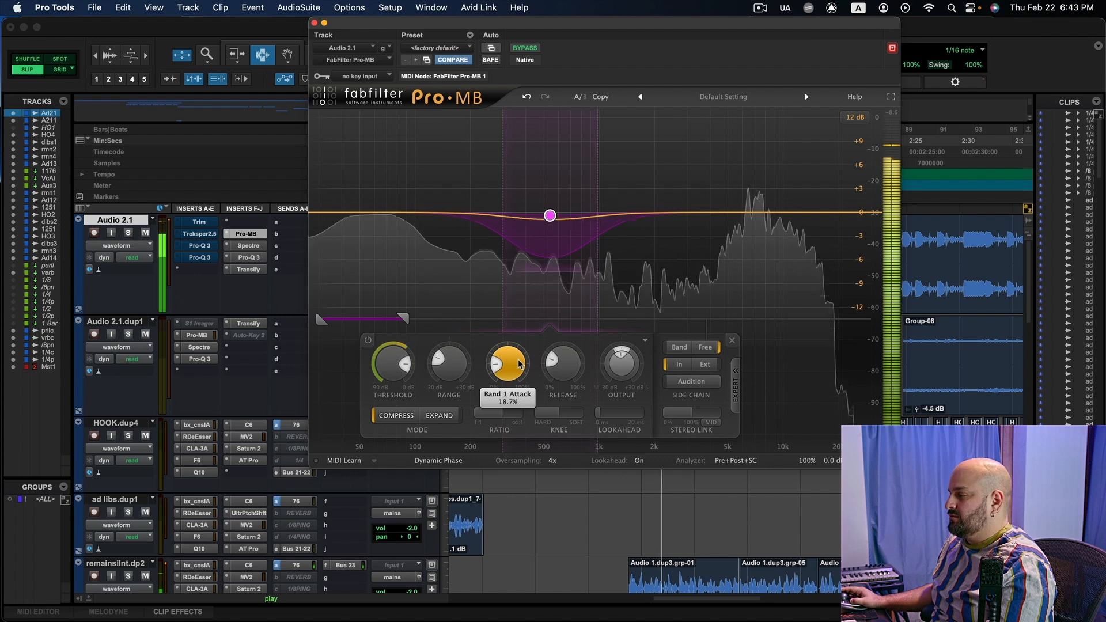
drag(540, 417, 514, 422)
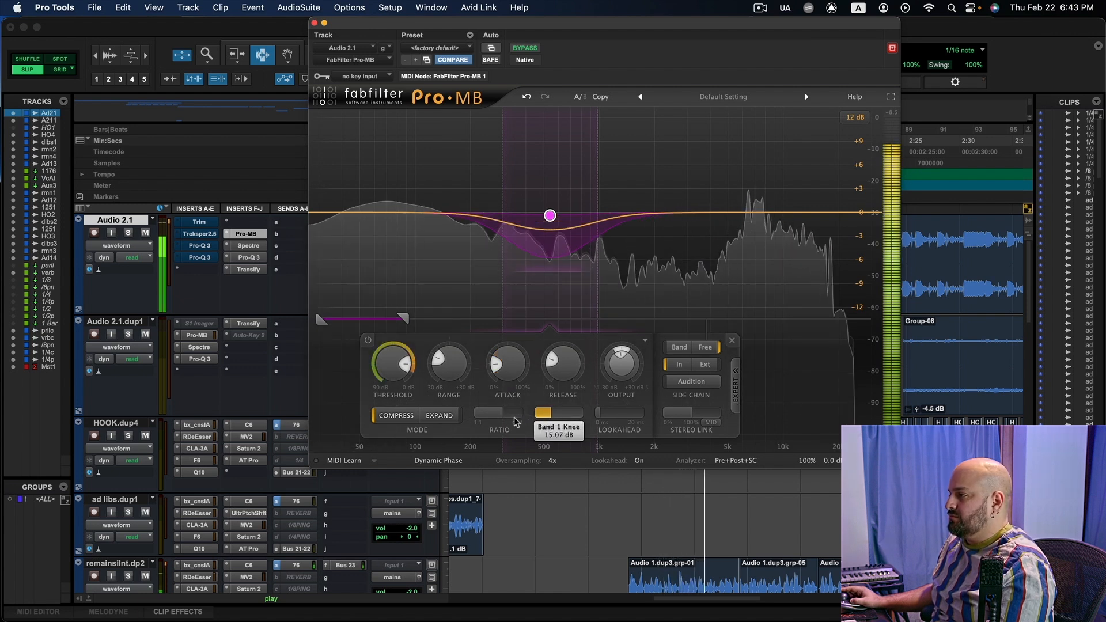
click(314, 23)
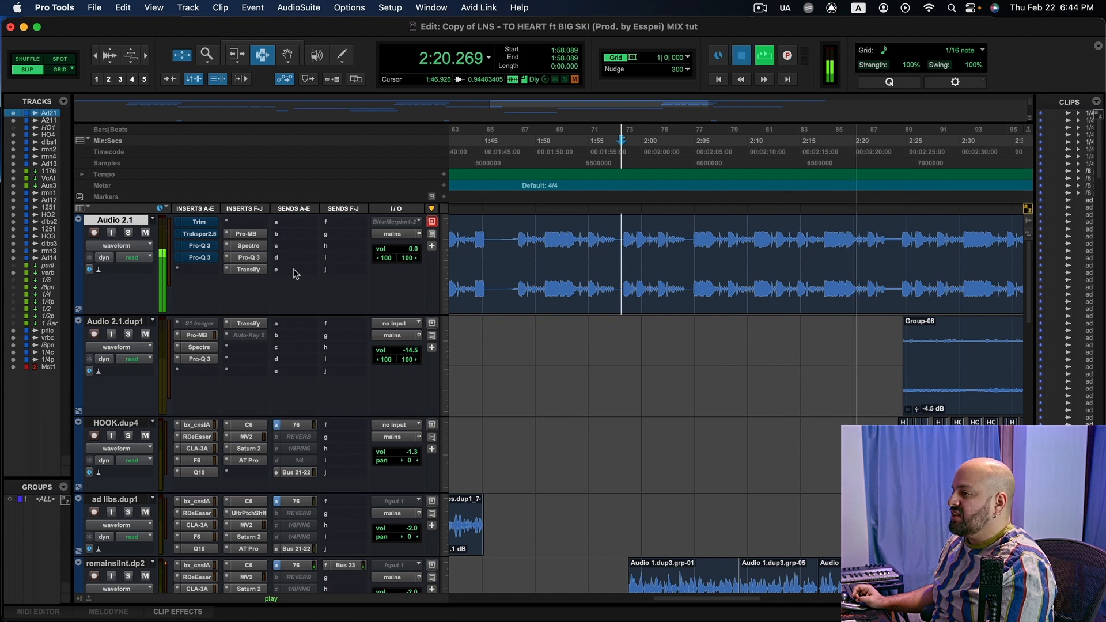
key(space)
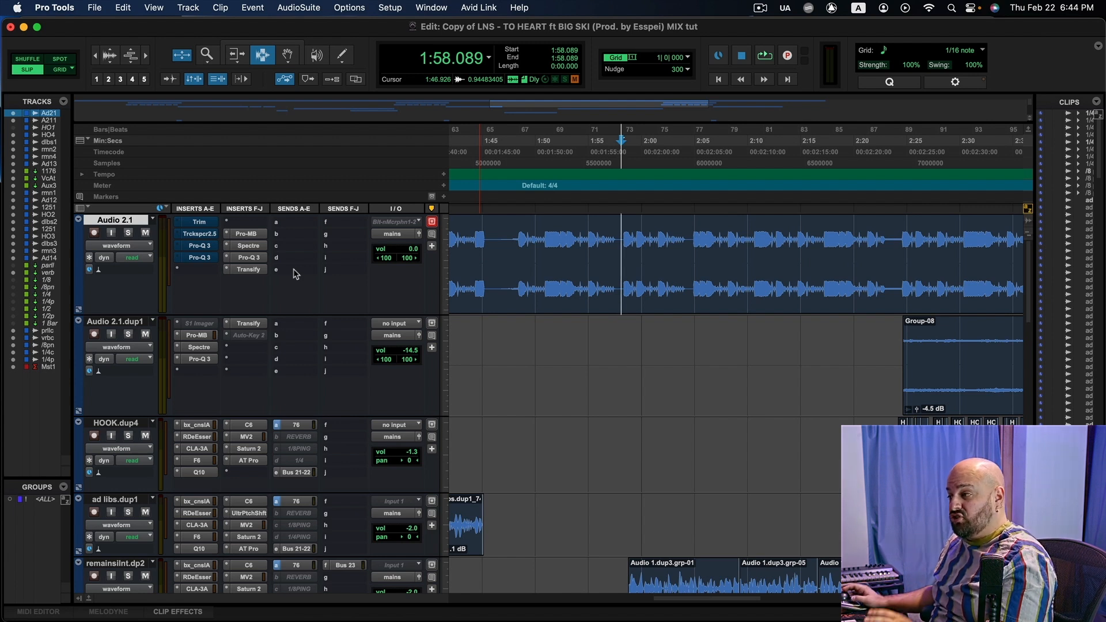
Step: Compare Audio 2.1's Trim and Trckspcr2.5 inserts with the Pro-MB-to-Transify chain, leave that chain active, and check Pro-MB during playback
ctrl+super+click(246, 234)
ctrl+super+click(210, 222)
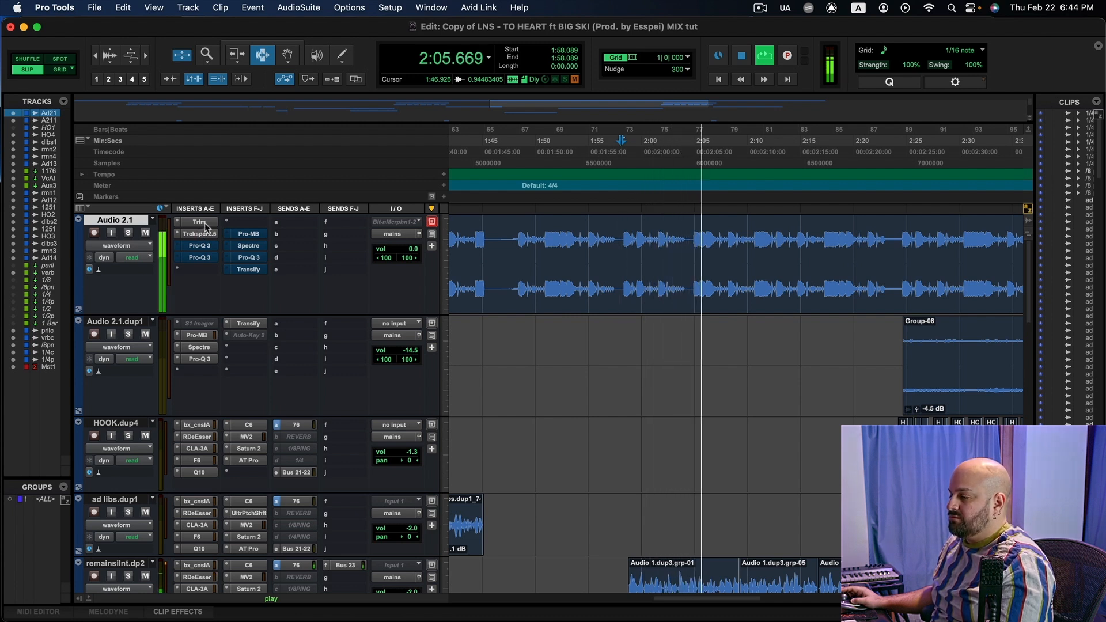
click(246, 234)
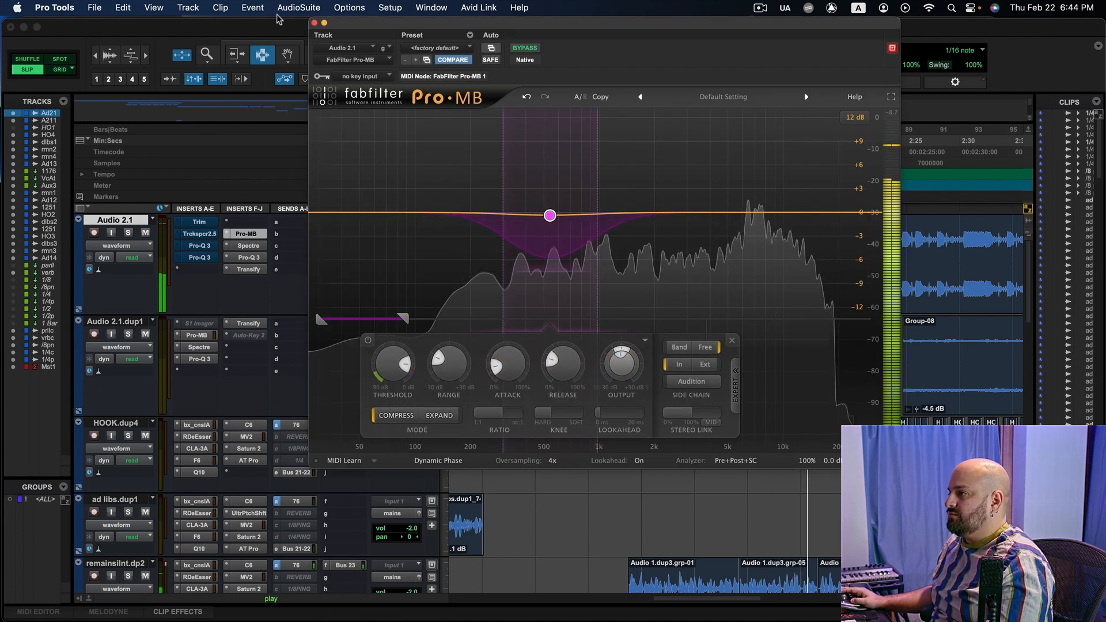
click(314, 22)
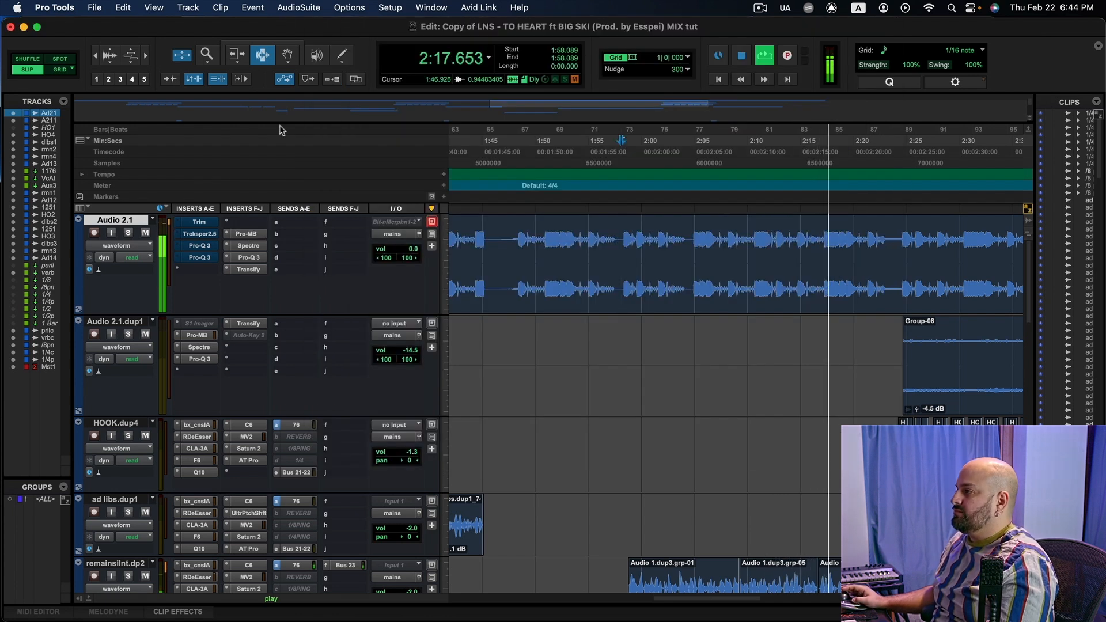
key(space)
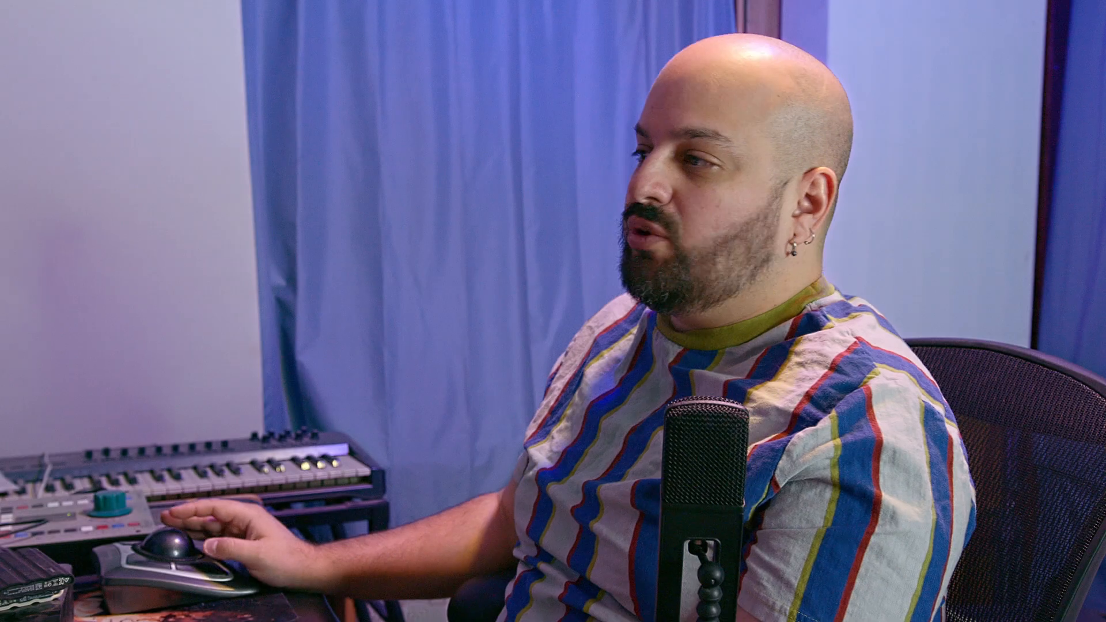